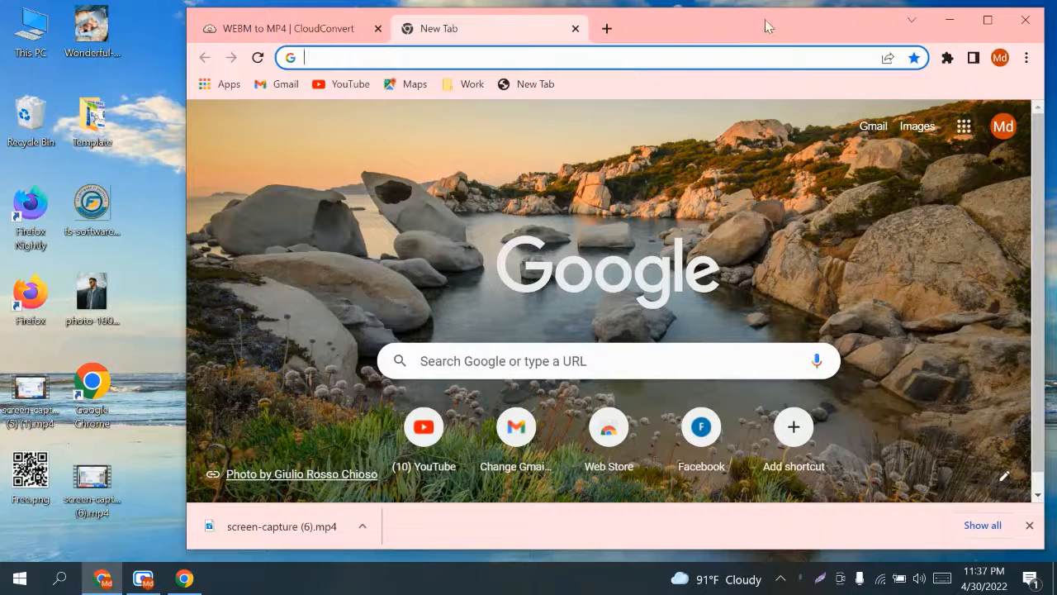
# Step: Minimize Chrome to show the bare desktop, then refresh the desktop five times
pyautogui.click(950, 19)
pyautogui.rightClick(279, 14)
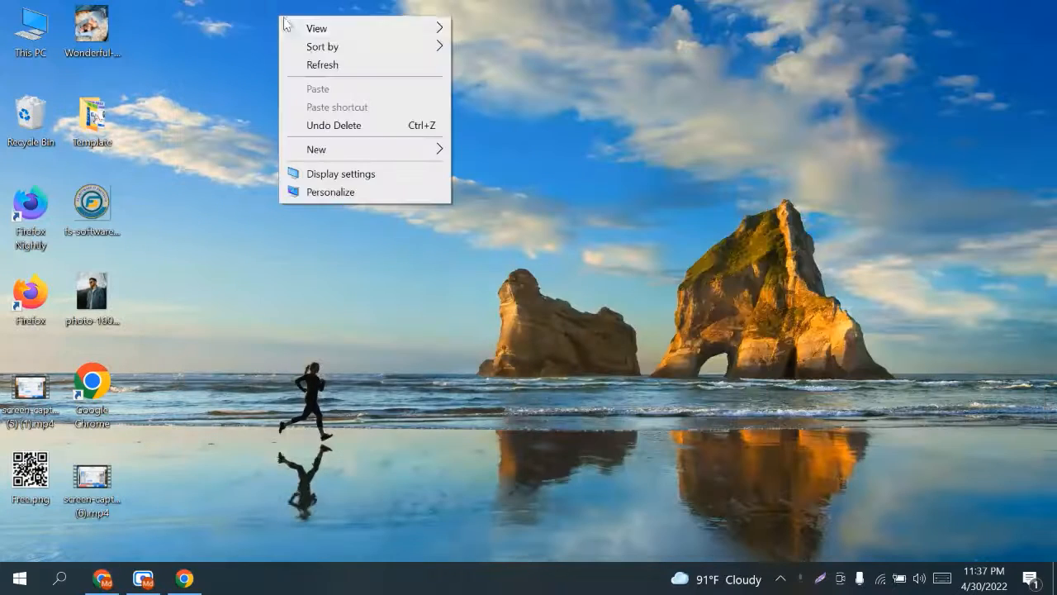
pyautogui.click(314, 66)
pyautogui.rightClick(316, 73)
pyautogui.click(341, 121)
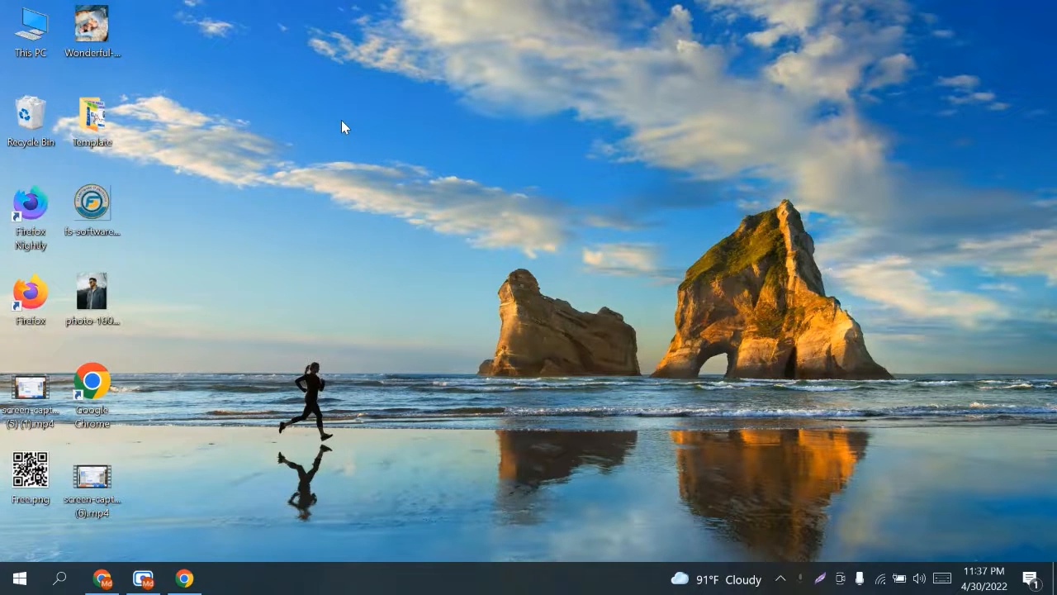
pyautogui.rightClick(356, 122)
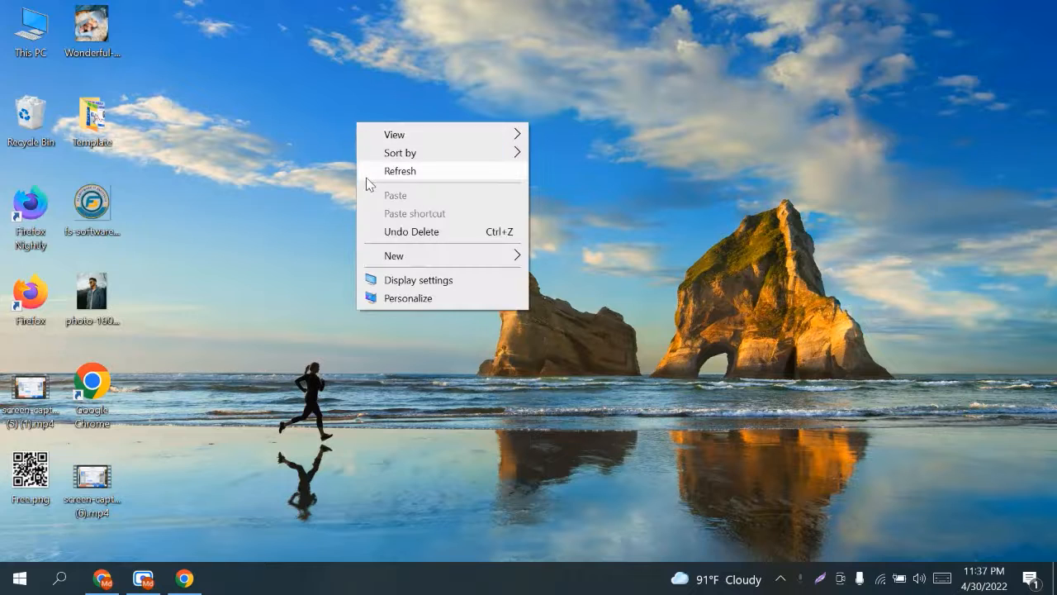
pyautogui.click(384, 168)
pyautogui.rightClick(392, 196)
pyautogui.click(421, 245)
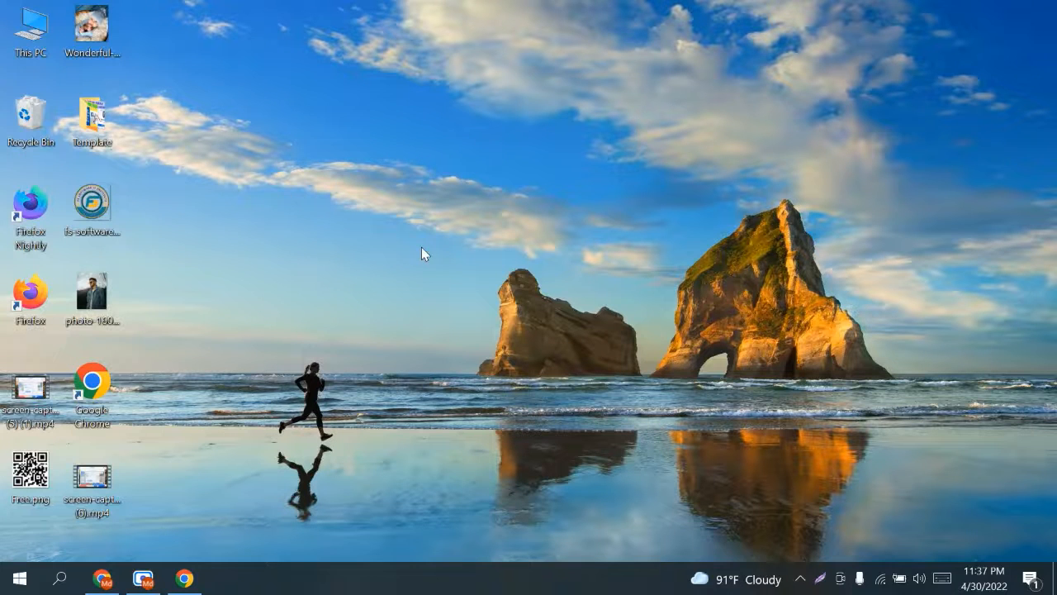
pyautogui.rightClick(371, 63)
pyautogui.click(393, 116)
# Step: Search Google for 'qr code generator free' using the recent-search suggestion and maximize Chrome
pyautogui.click(103, 580)
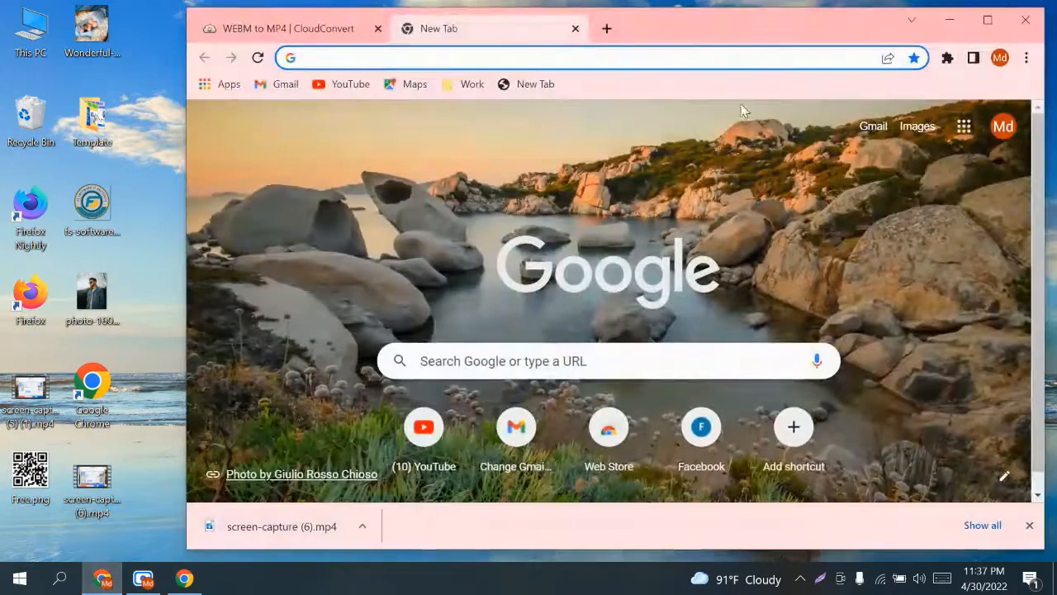
pyautogui.click(392, 59)
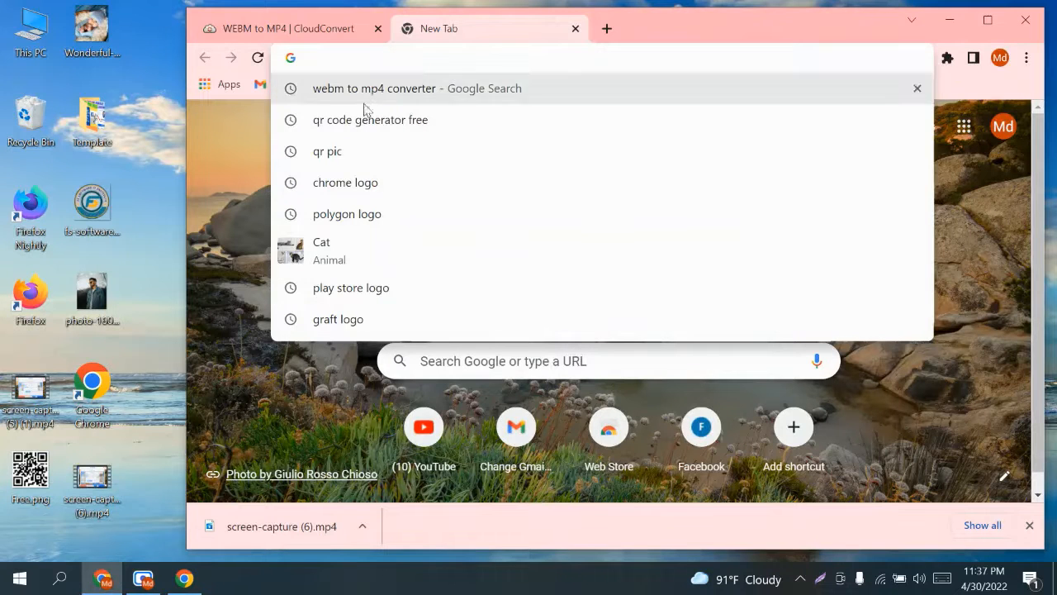
pyautogui.click(410, 120)
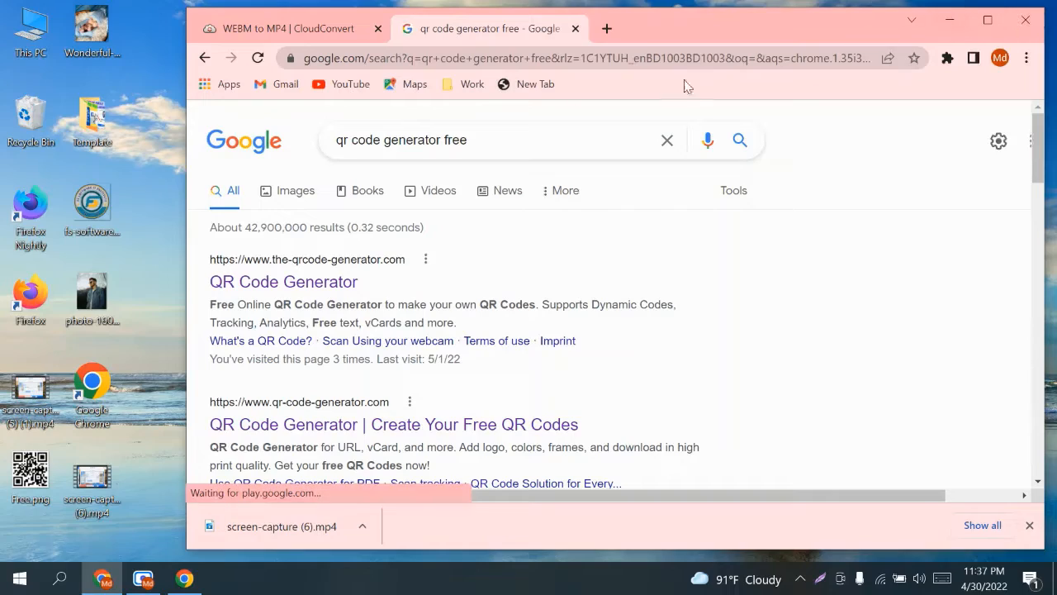
pyautogui.click(949, 19)
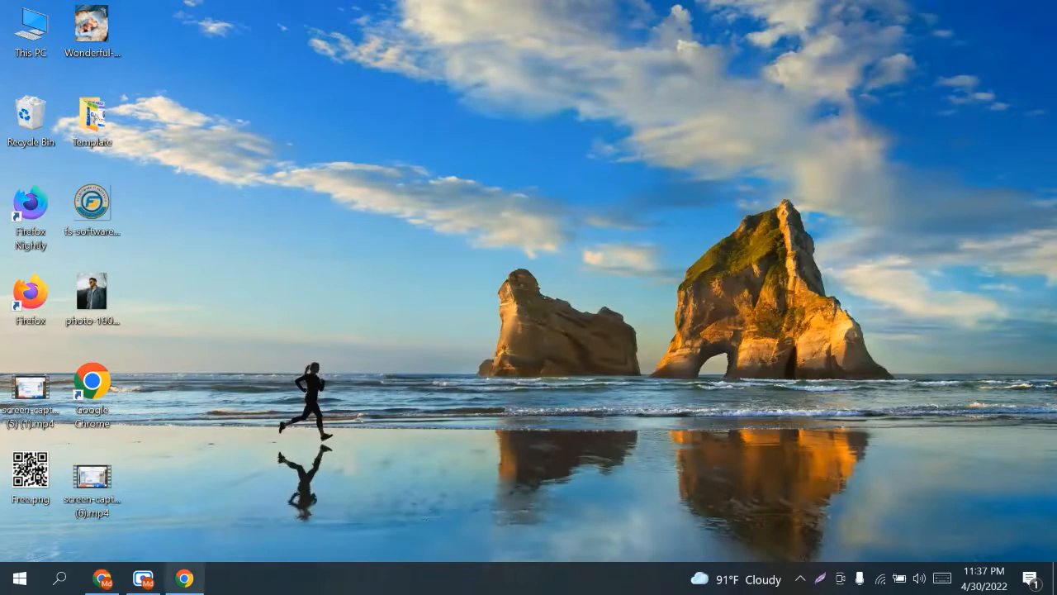
pyautogui.click(103, 578)
pyautogui.click(985, 20)
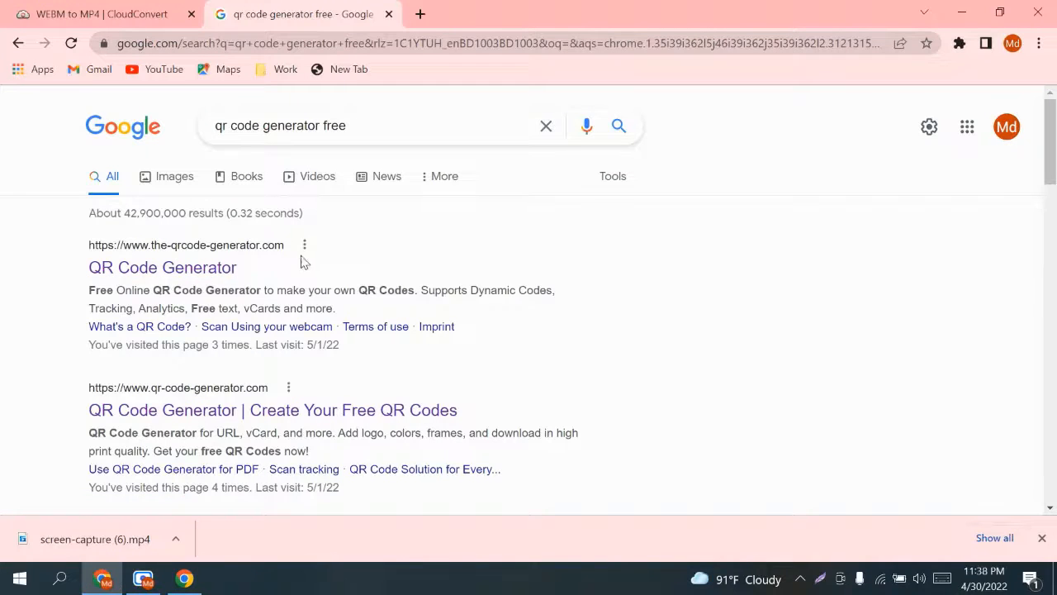
pyautogui.scroll(-1, 267, 271)
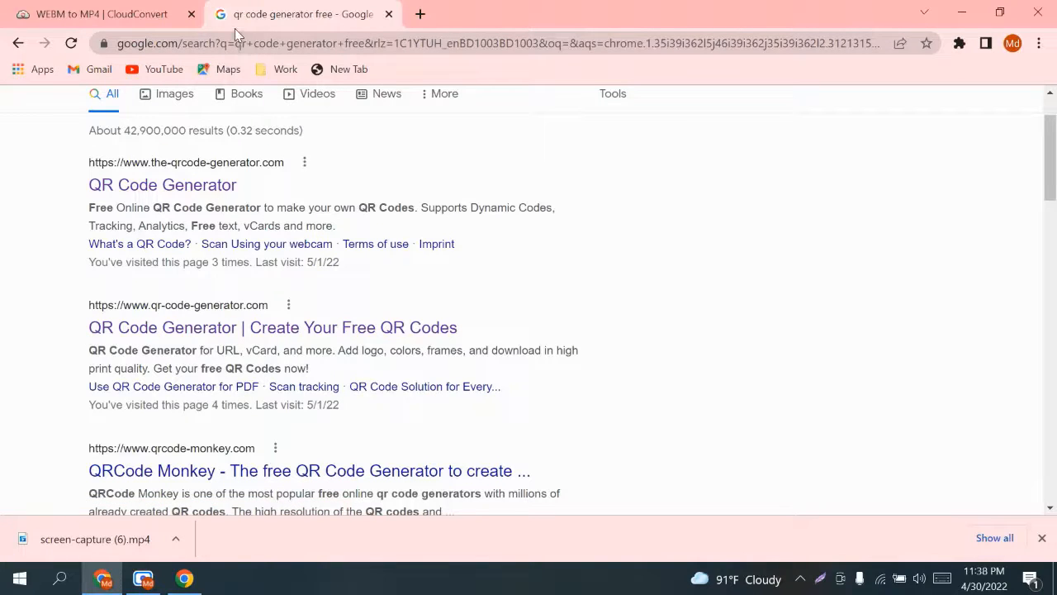
# Step: Open qr-code-generator.com from the results and log in to see the two active vCard Plus codes
pyautogui.click(190, 328)
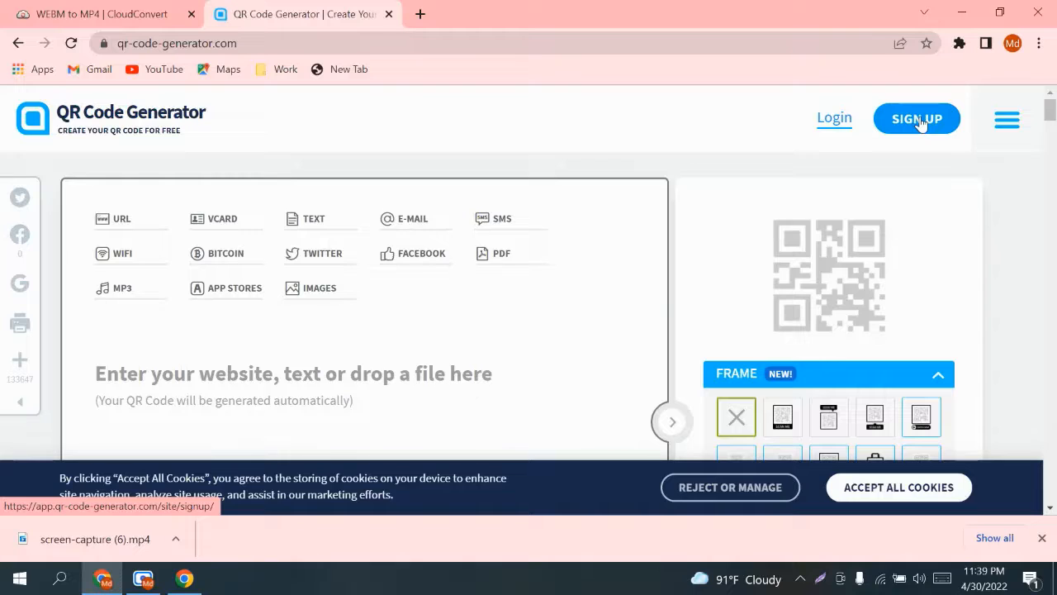
pyautogui.click(829, 121)
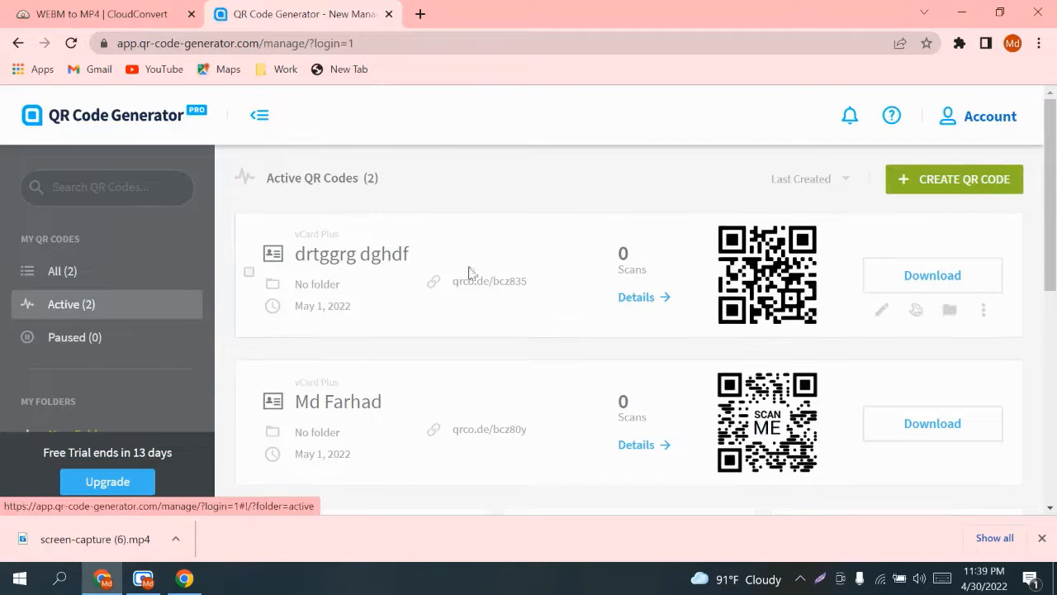
pyautogui.scroll(-1, 576, 219)
pyautogui.scroll(-2, 574, 218)
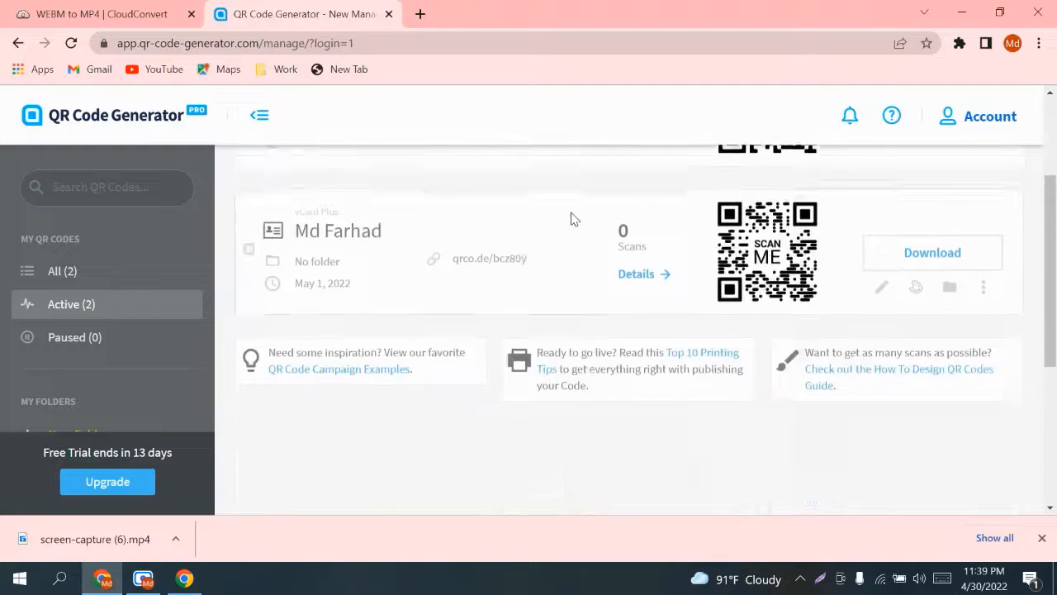
pyautogui.scroll(3, 571, 217)
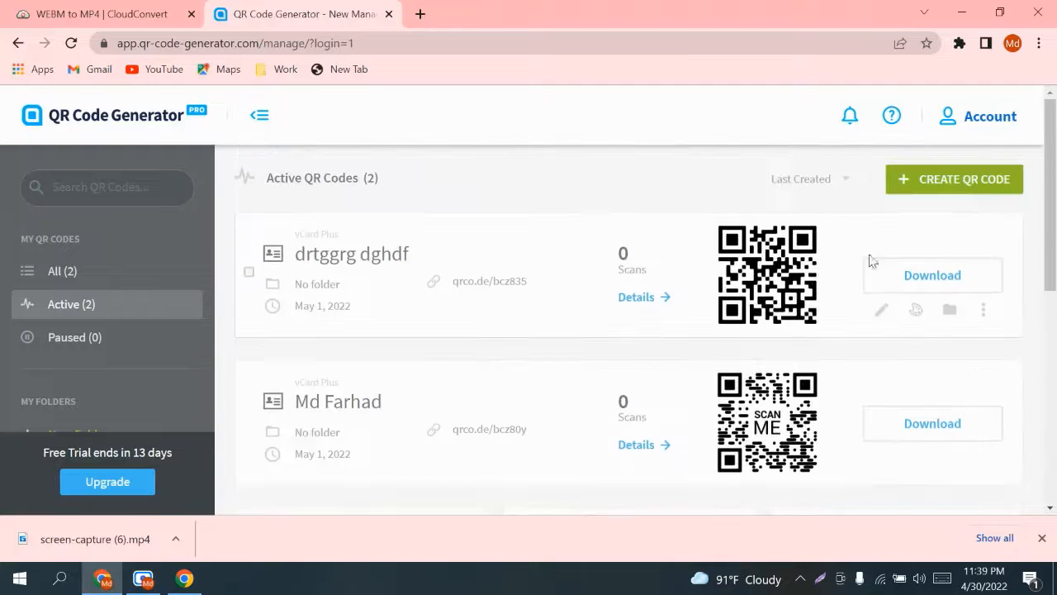
# Step: Start a new QR code and browse the list of available QR code types
pyautogui.click(950, 183)
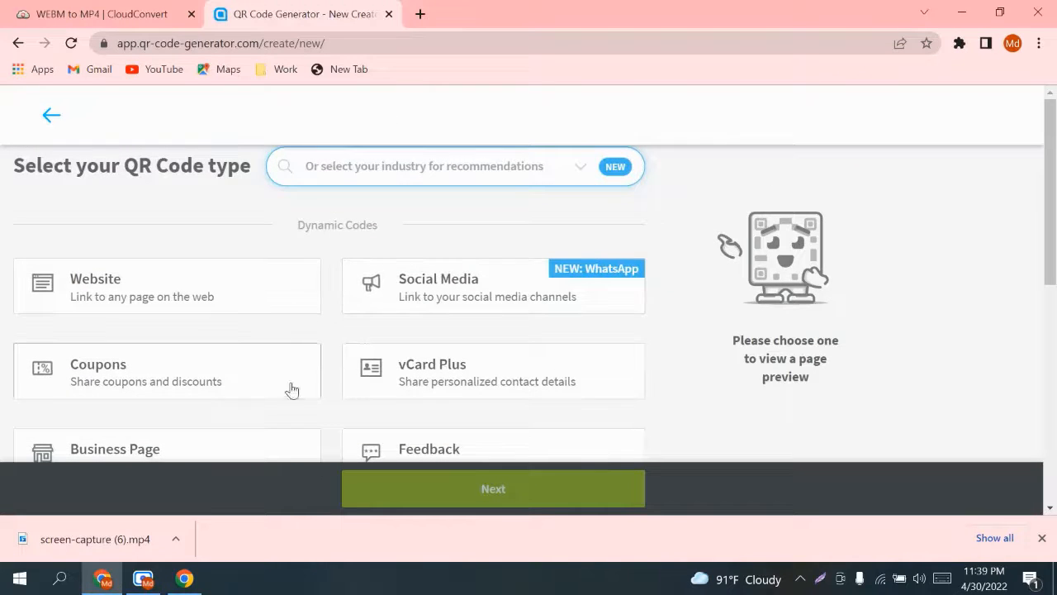
pyautogui.scroll(-2, 401, 342)
pyautogui.scroll(2, 401, 322)
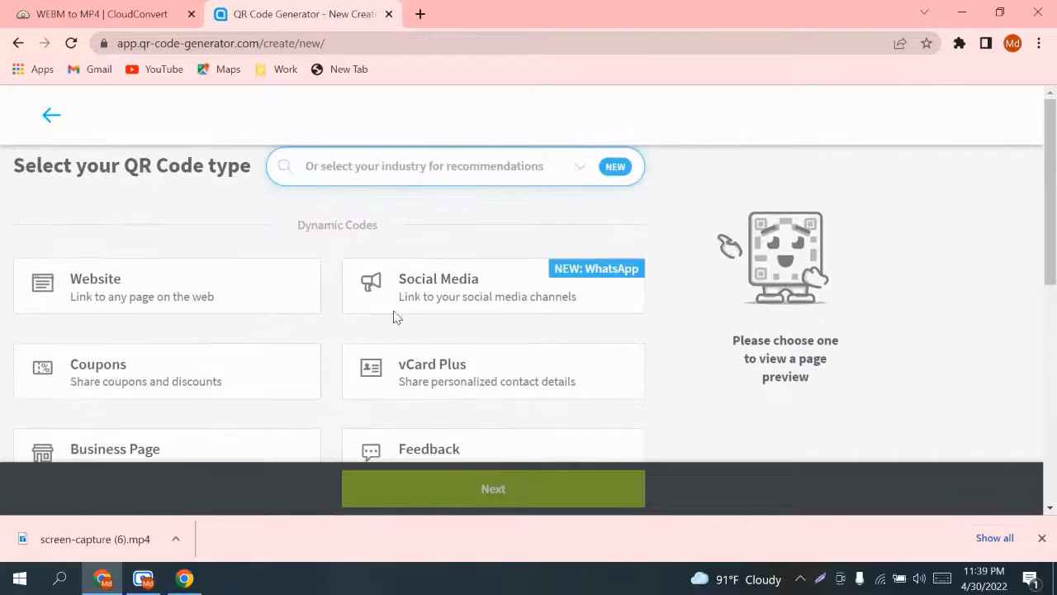
pyautogui.scroll(-3, 491, 305)
pyautogui.scroll(-3, 490, 318)
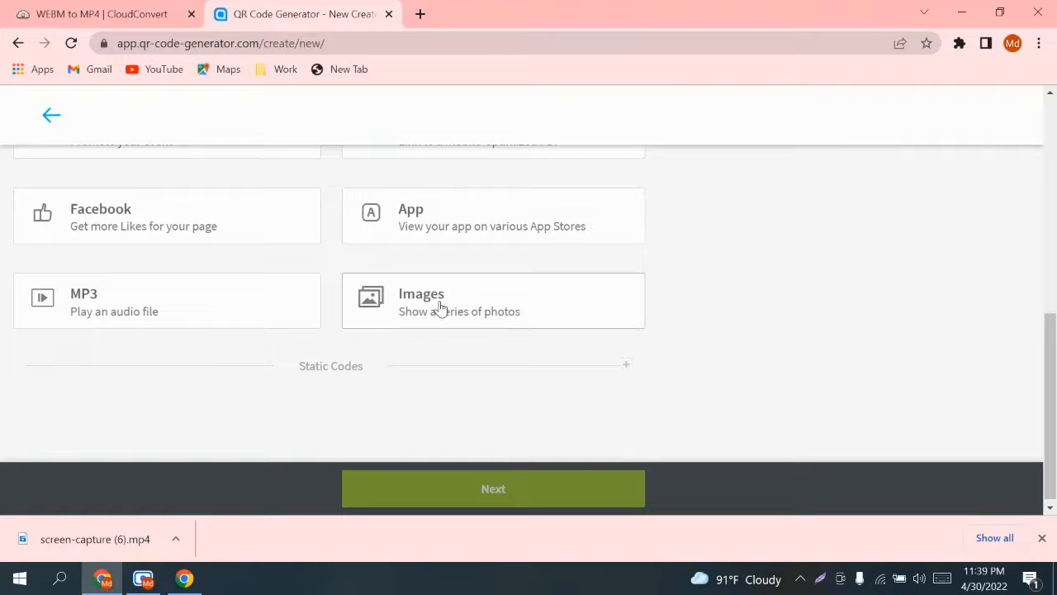
pyautogui.scroll(2, 444, 315)
pyautogui.scroll(-1, 453, 356)
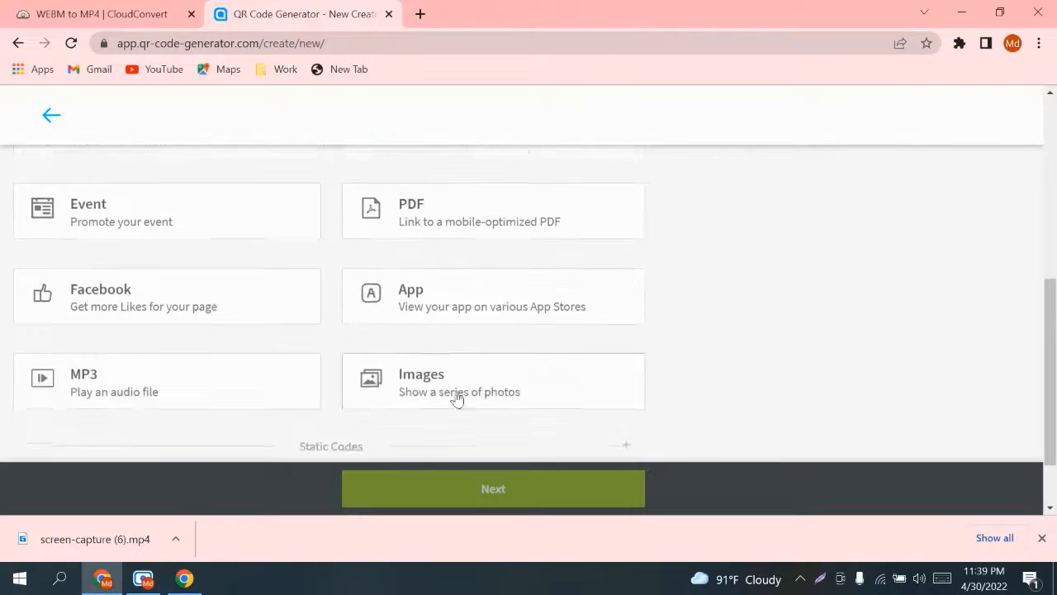
pyautogui.scroll(3, 460, 376)
pyautogui.scroll(-2, 419, 302)
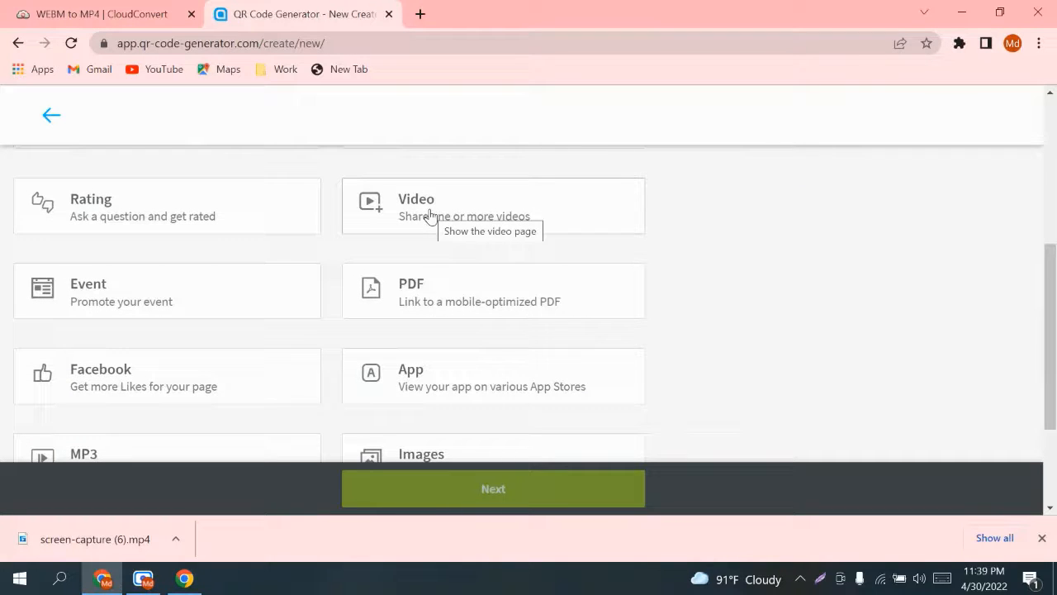
pyautogui.scroll(1, 430, 216)
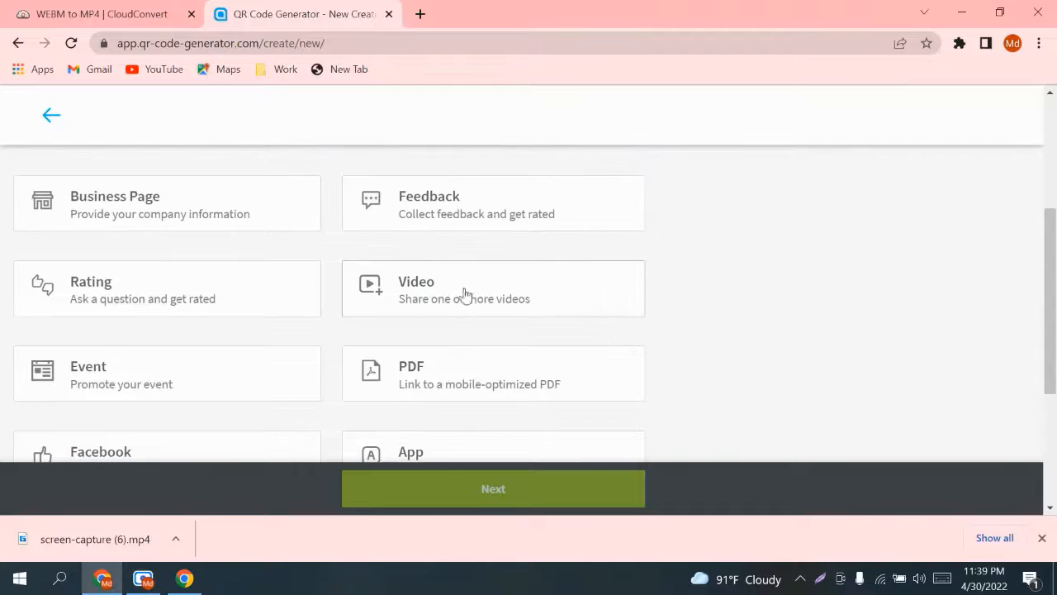
pyautogui.scroll(3, 465, 295)
pyautogui.scroll(-1, 404, 339)
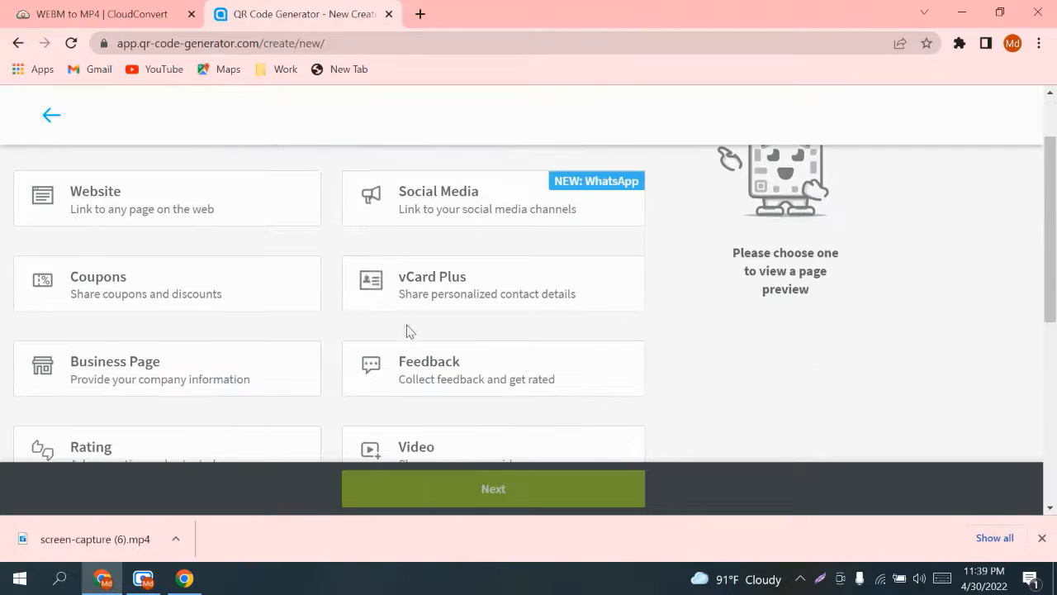
pyautogui.scroll(-1, 409, 331)
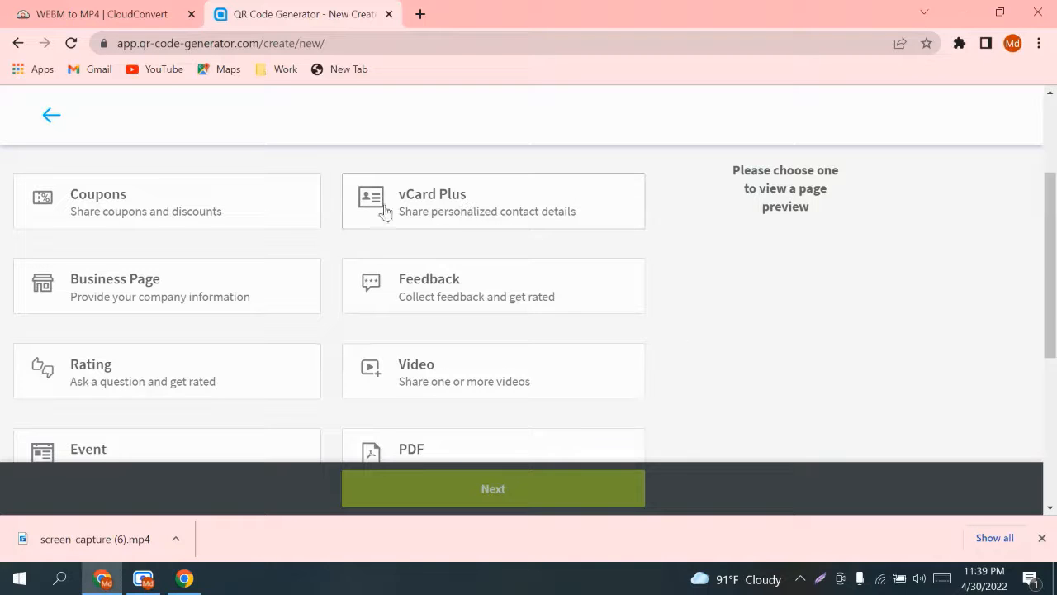
# Step: Select the vCard Plus type and continue to the Design & Customize step
pyautogui.click(417, 206)
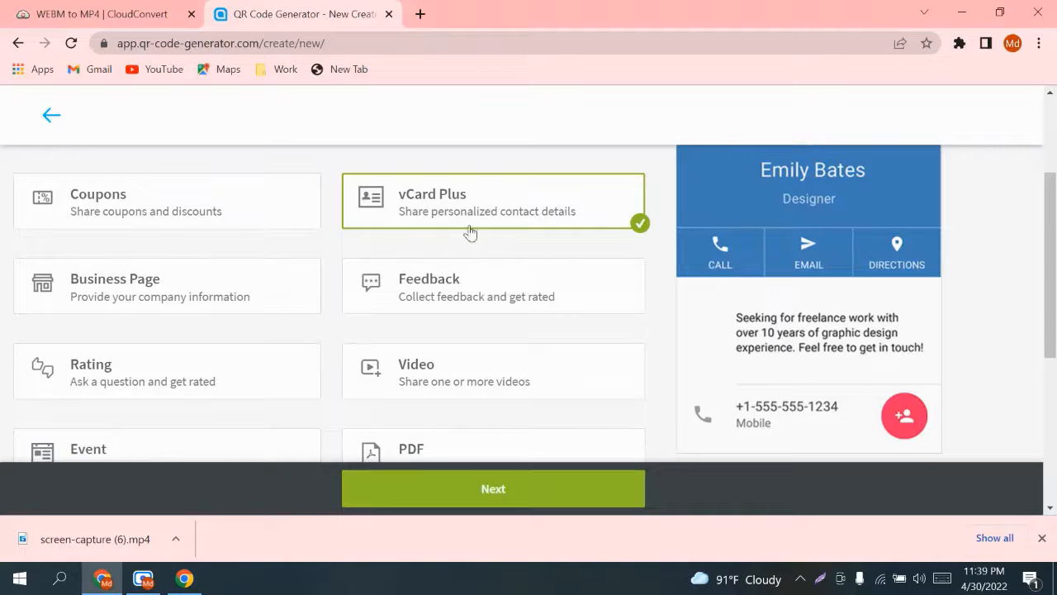
pyautogui.scroll(2, 698, 283)
pyautogui.scroll(-2, 699, 282)
pyautogui.scroll(-1, 661, 314)
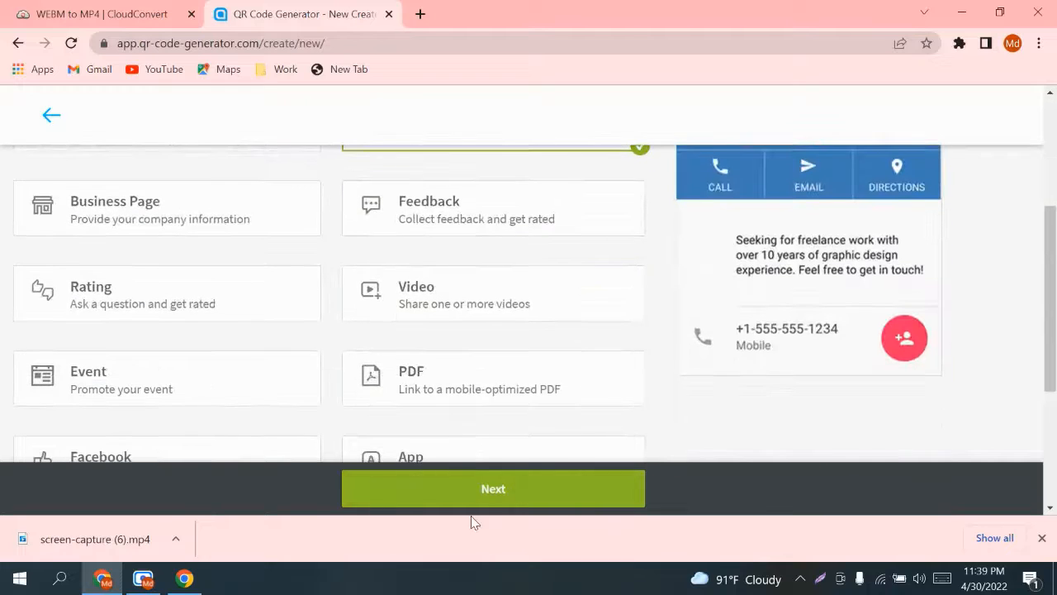
pyautogui.click(497, 492)
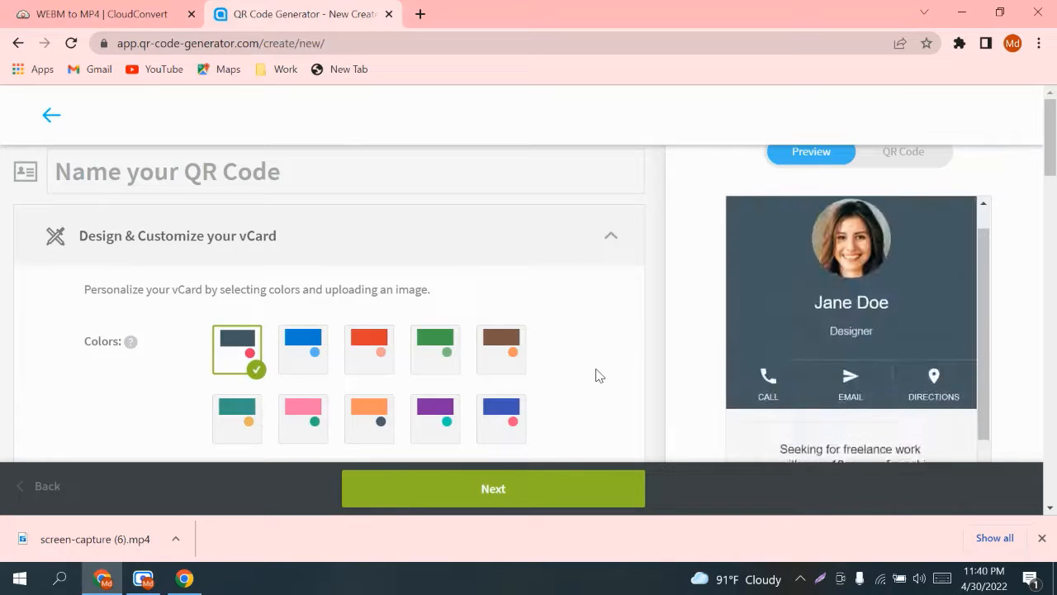
pyautogui.scroll(-2, 431, 317)
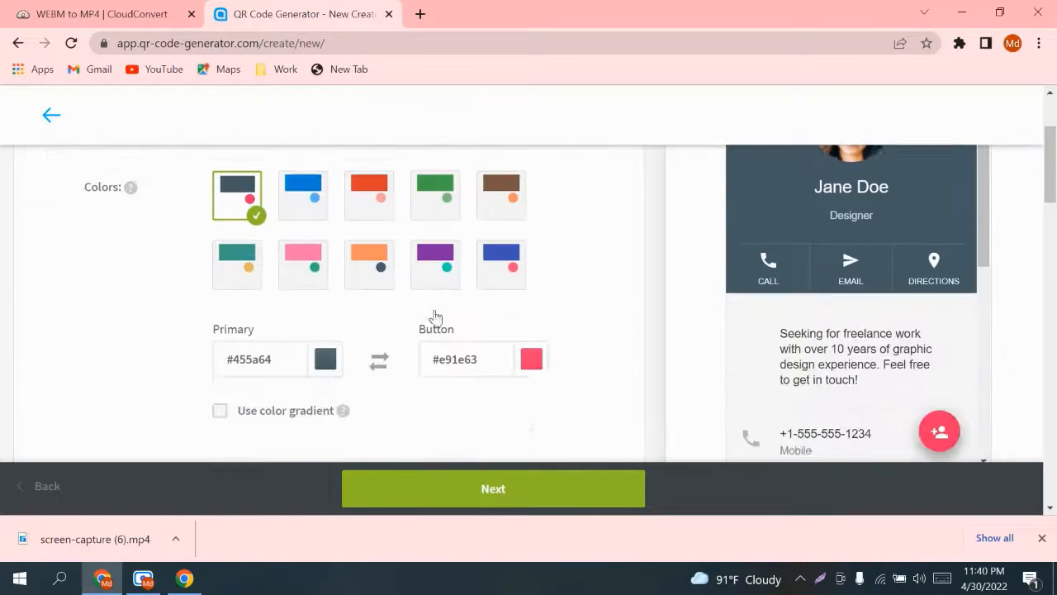
pyautogui.scroll(2, 431, 317)
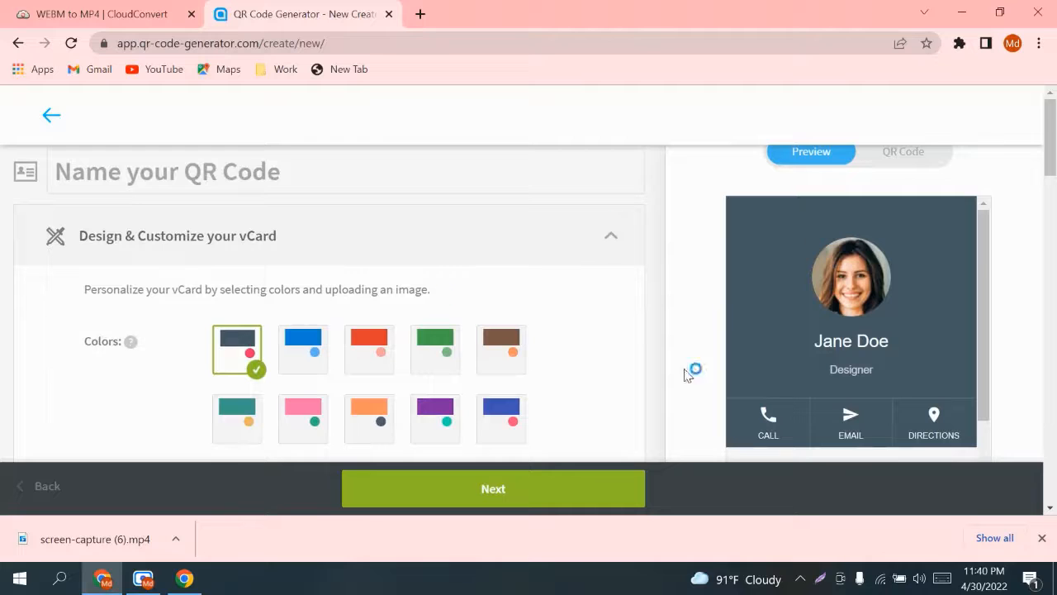
pyautogui.scroll(-1, 586, 319)
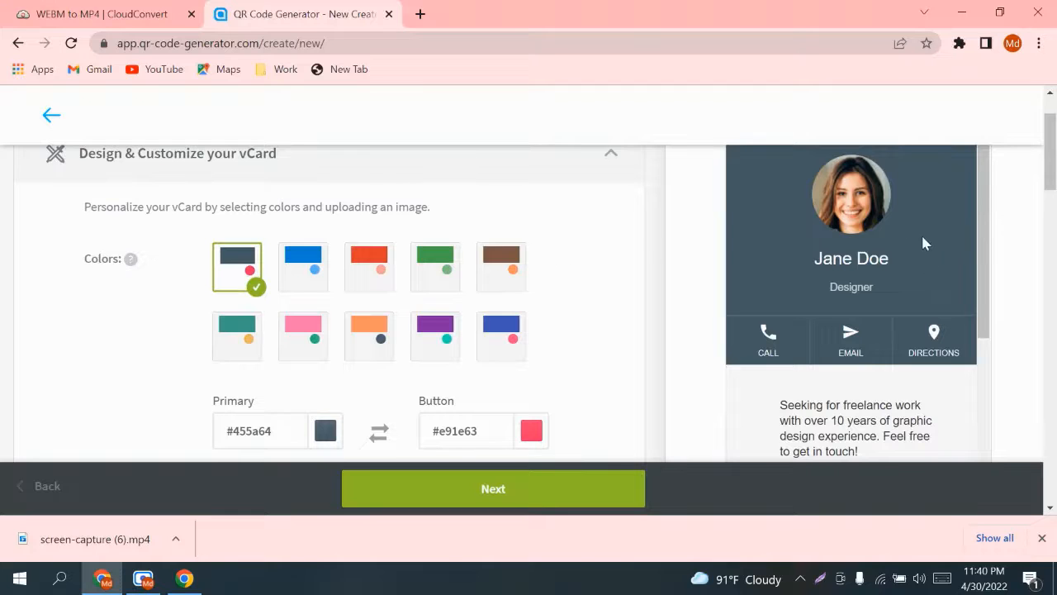
pyautogui.scroll(-3, 925, 243)
pyautogui.scroll(-3, 851, 346)
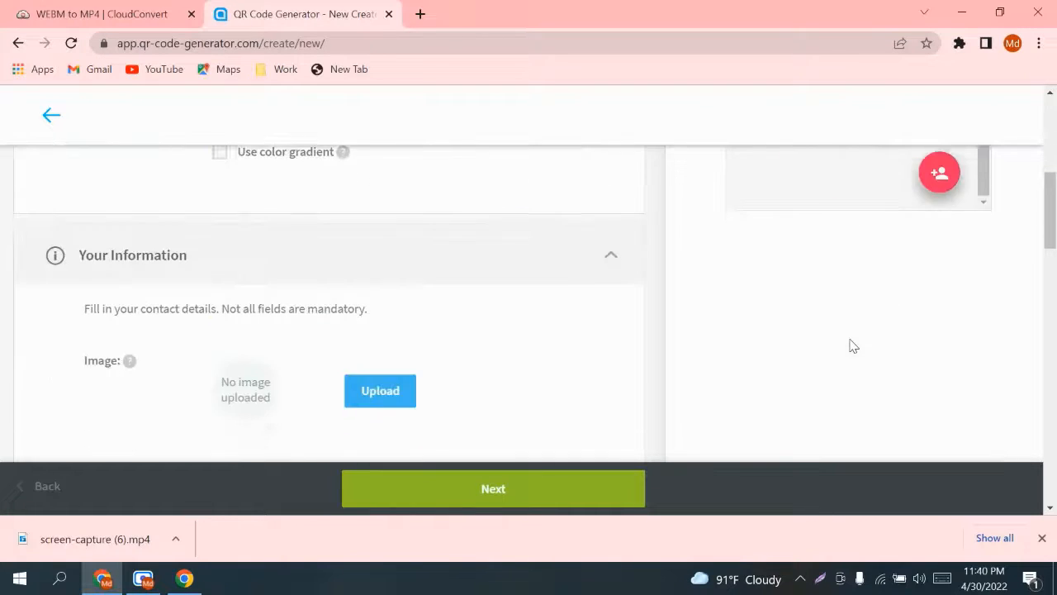
pyautogui.scroll(5, 853, 343)
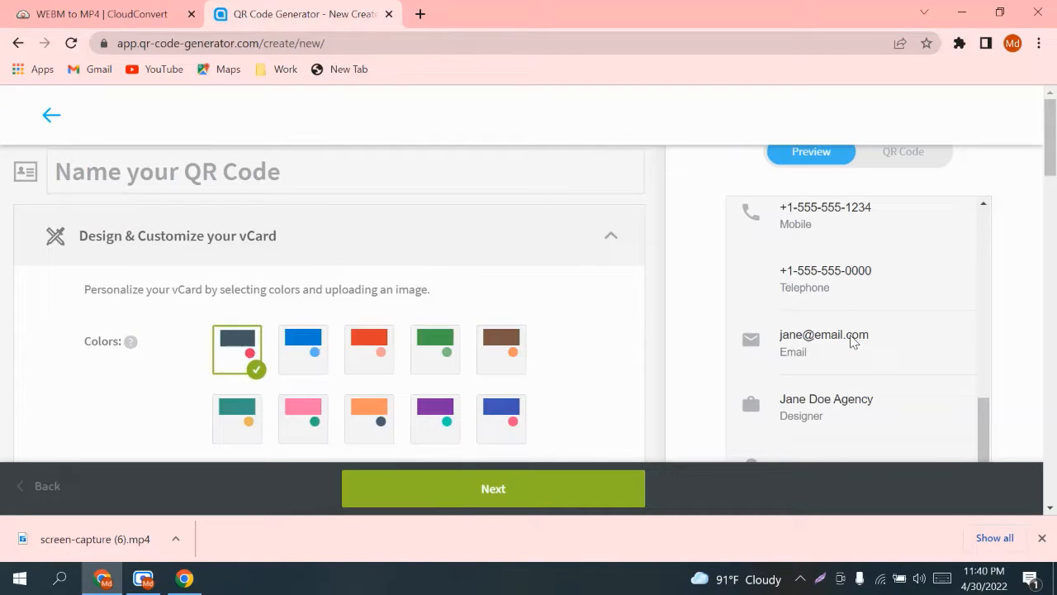
pyautogui.scroll(-3, 967, 240)
pyautogui.scroll(5, 835, 281)
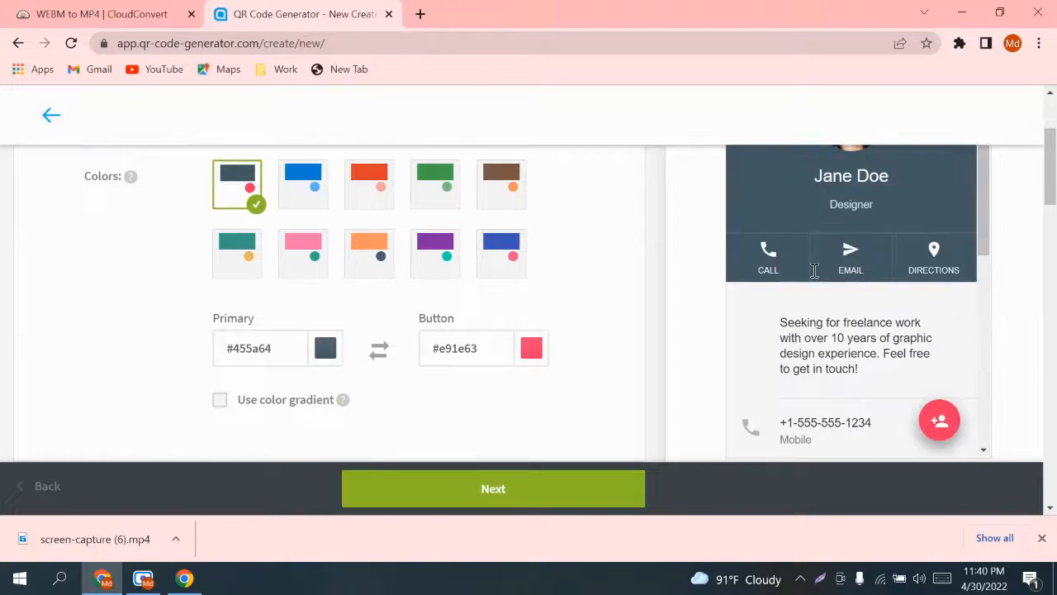
pyautogui.moveTo(1047, 165); pyautogui.dragTo(1049, 154)
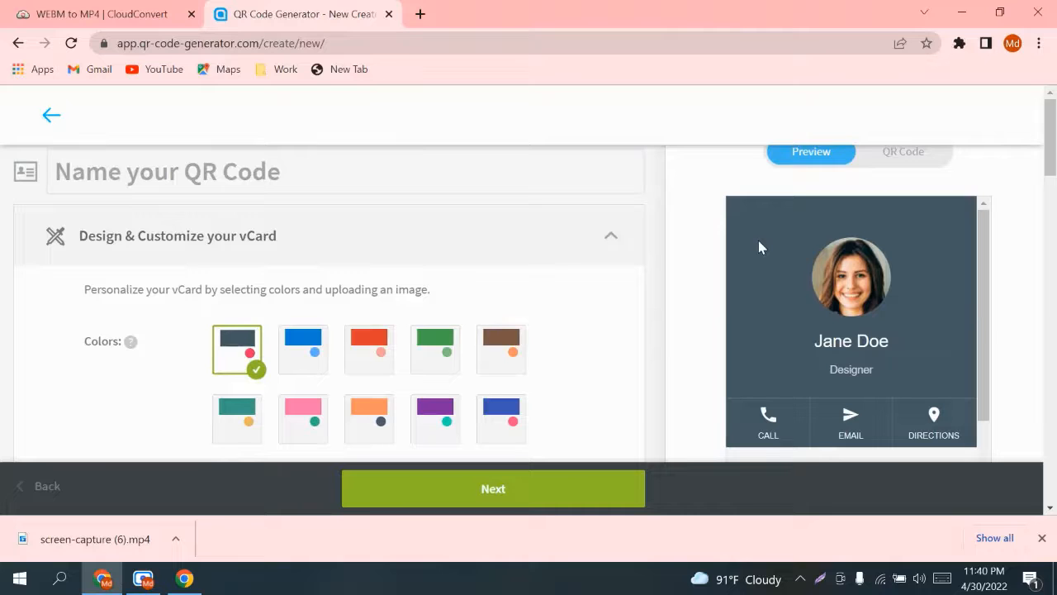
# Step: Try the blue, red and brown colour presets for the vCard
pyautogui.click(306, 341)
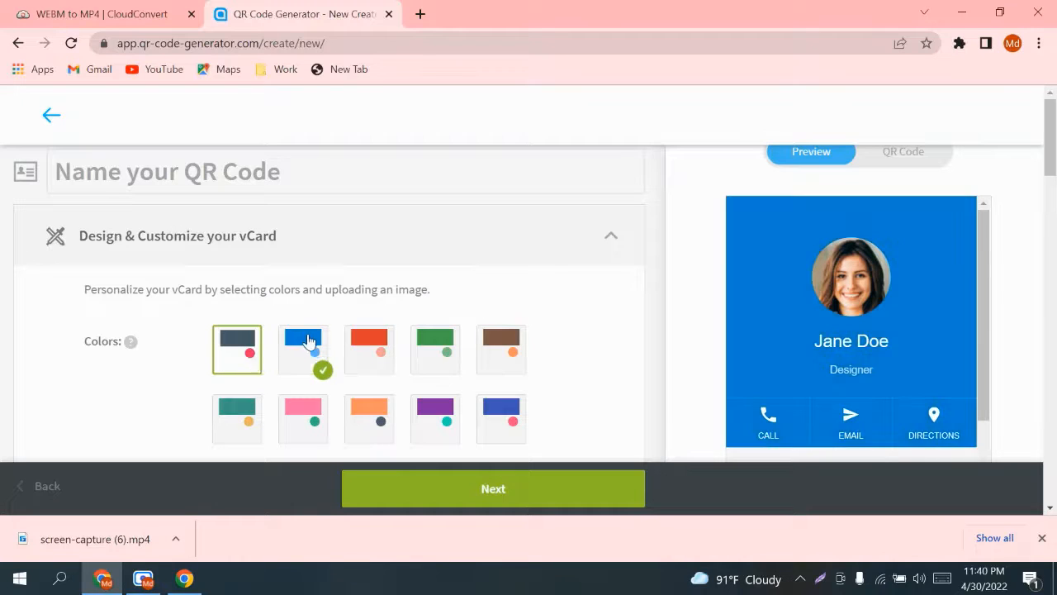
pyautogui.click(382, 354)
pyautogui.click(502, 350)
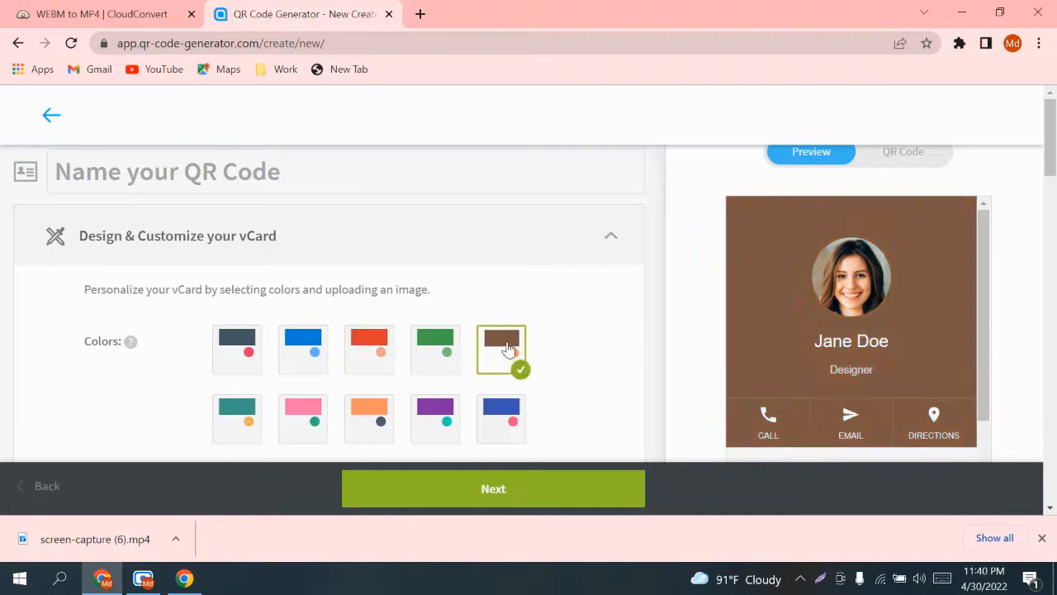
pyautogui.scroll(-2, 488, 377)
pyautogui.scroll(1, 488, 377)
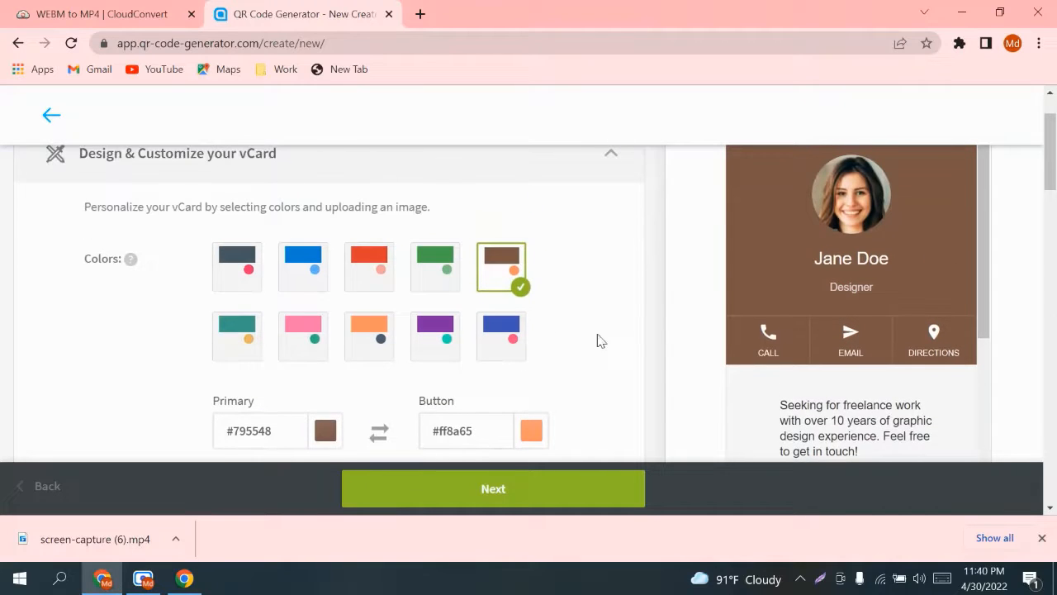
# Step: Set the primary colour to light peach #dd9a82
pyautogui.click(327, 432)
pyautogui.moveTo(404, 299)
pyautogui.mouseDown()
pyautogui.moveTo(464, 228)
pyautogui.moveTo(462, 242)
pyautogui.moveTo(420, 265)
pyautogui.moveTo(382, 242)
pyautogui.mouseUp()
pyautogui.click(385, 400)
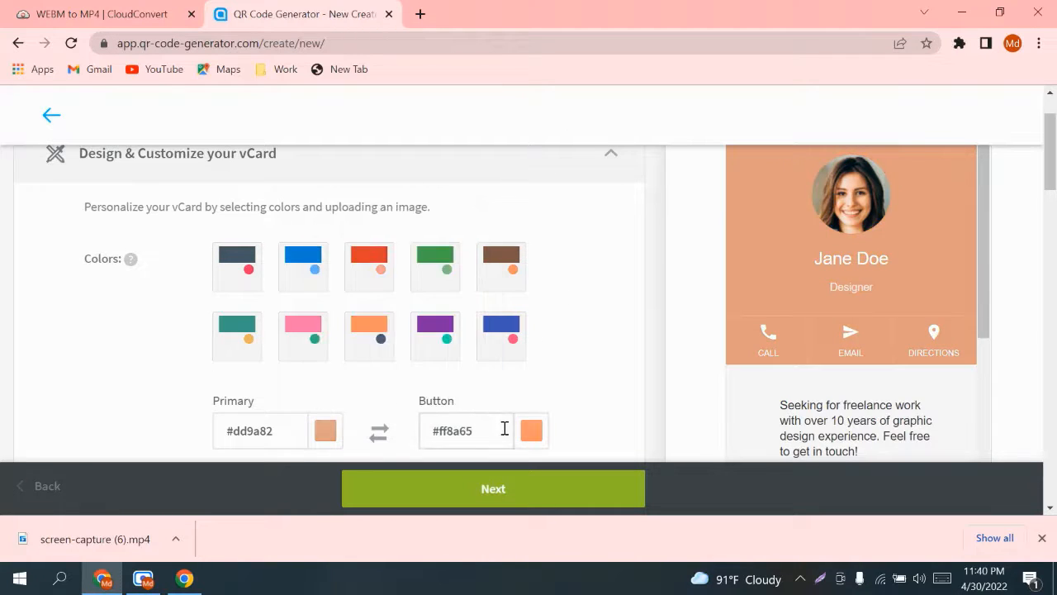
pyautogui.scroll(-2, 784, 388)
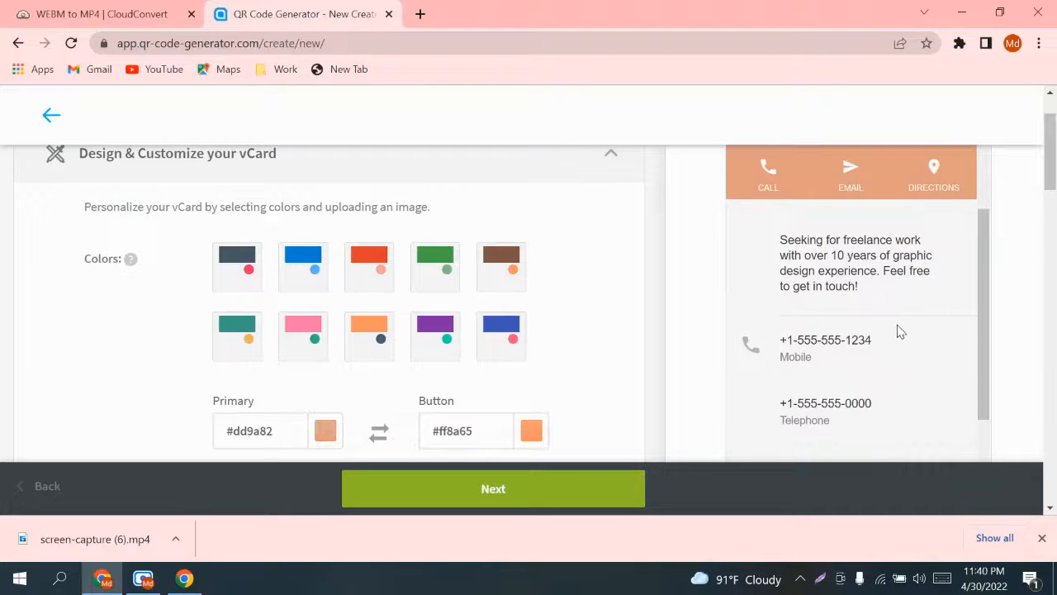
pyautogui.scroll(2, 902, 328)
pyautogui.scroll(-2, 925, 388)
# Step: Set the button colour to bright green #4cec18
pyautogui.click(532, 432)
pyautogui.click(602, 276)
pyautogui.click(633, 246)
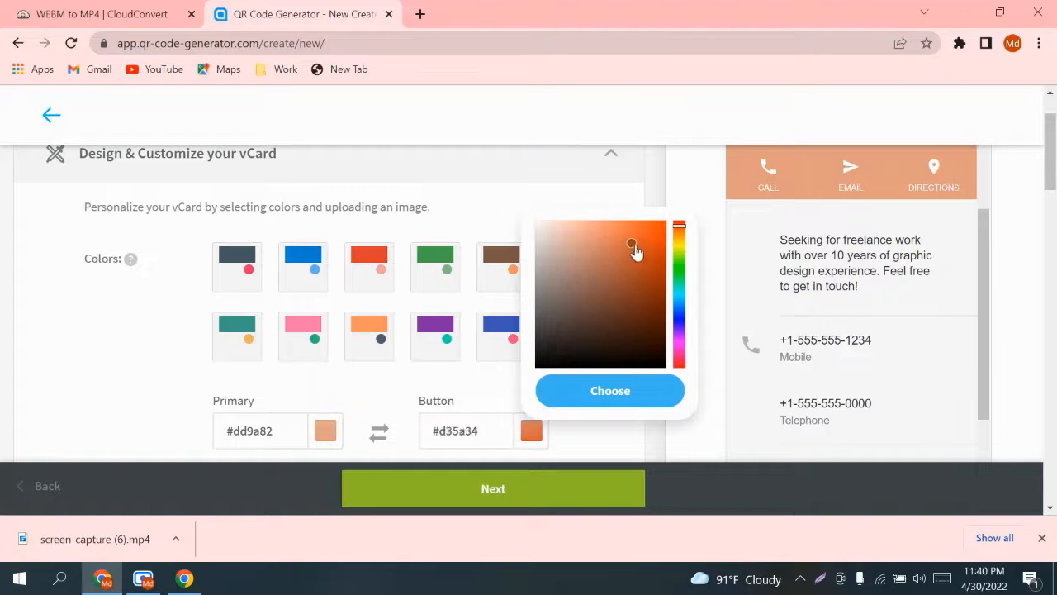
pyautogui.moveTo(635, 252)
pyautogui.mouseDown()
pyautogui.moveTo(677, 255)
pyautogui.moveTo(680, 271)
pyautogui.mouseUp()
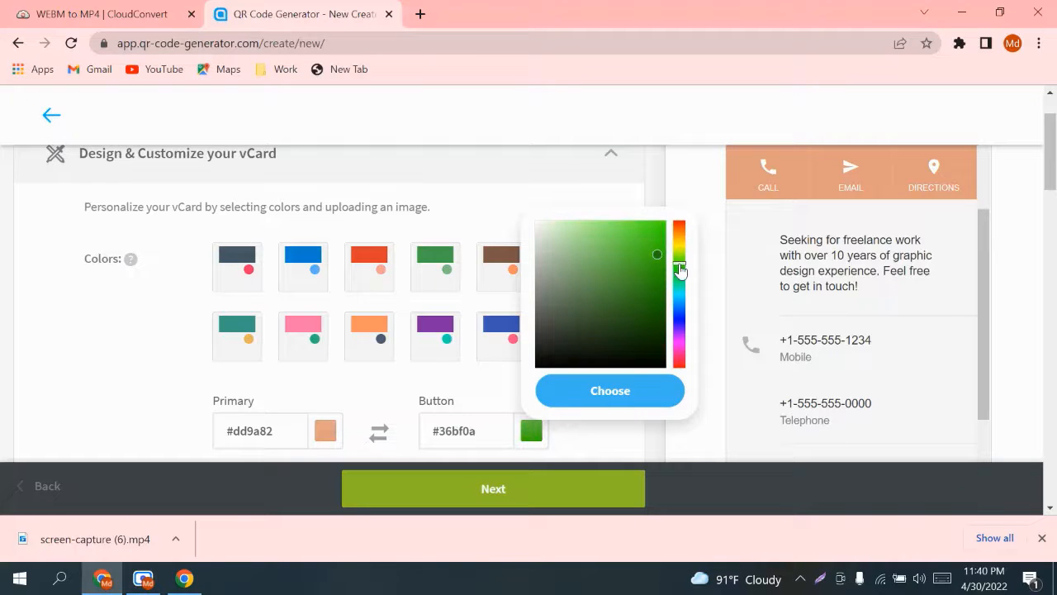
pyautogui.moveTo(632, 243); pyautogui.dragTo(651, 228)
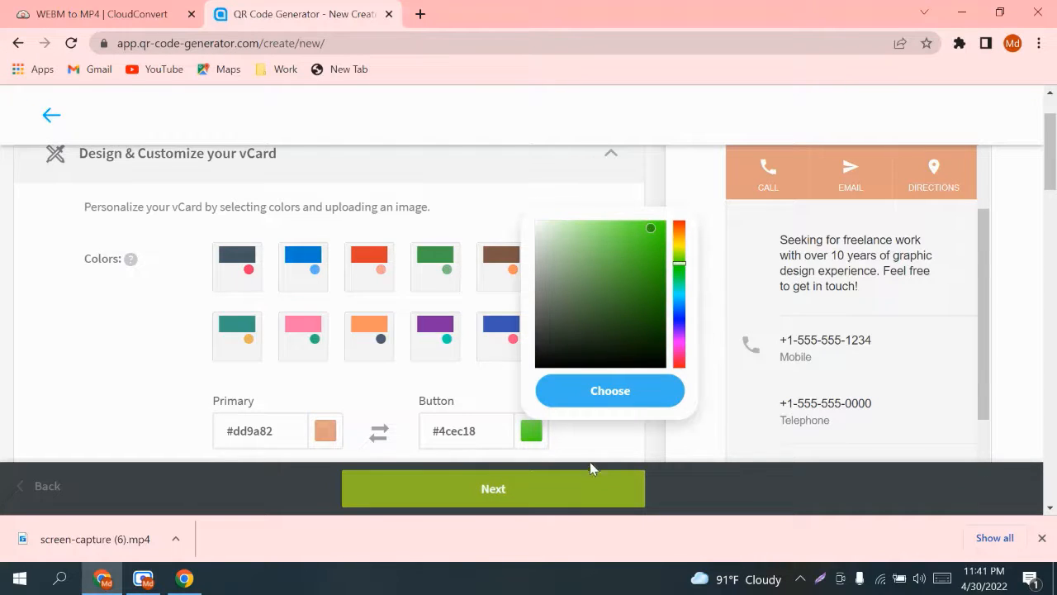
pyautogui.click(603, 388)
pyautogui.scroll(3, 818, 324)
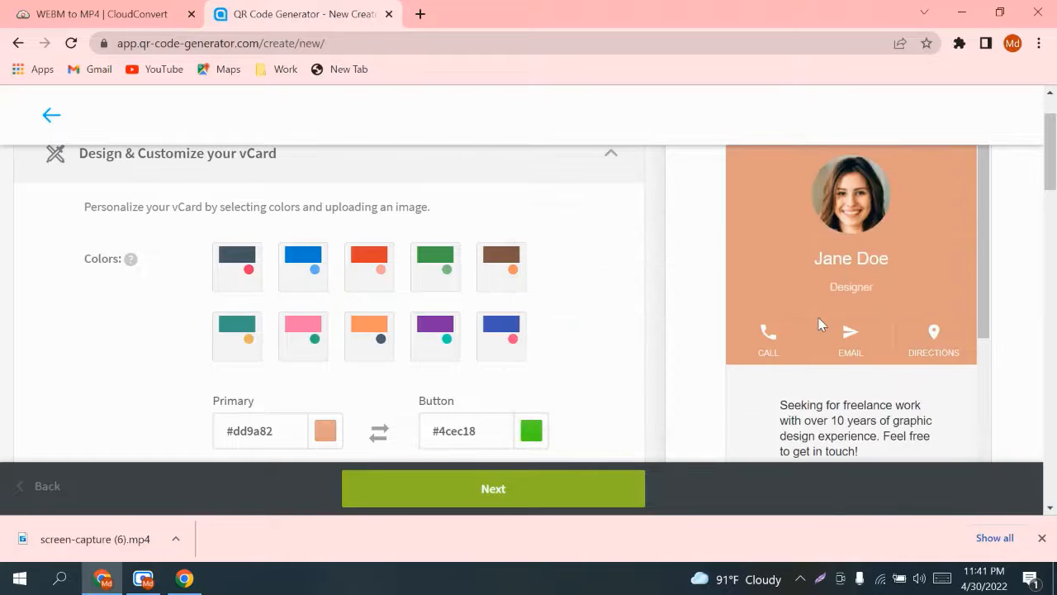
pyautogui.scroll(-3, 818, 323)
pyautogui.scroll(-3, 432, 354)
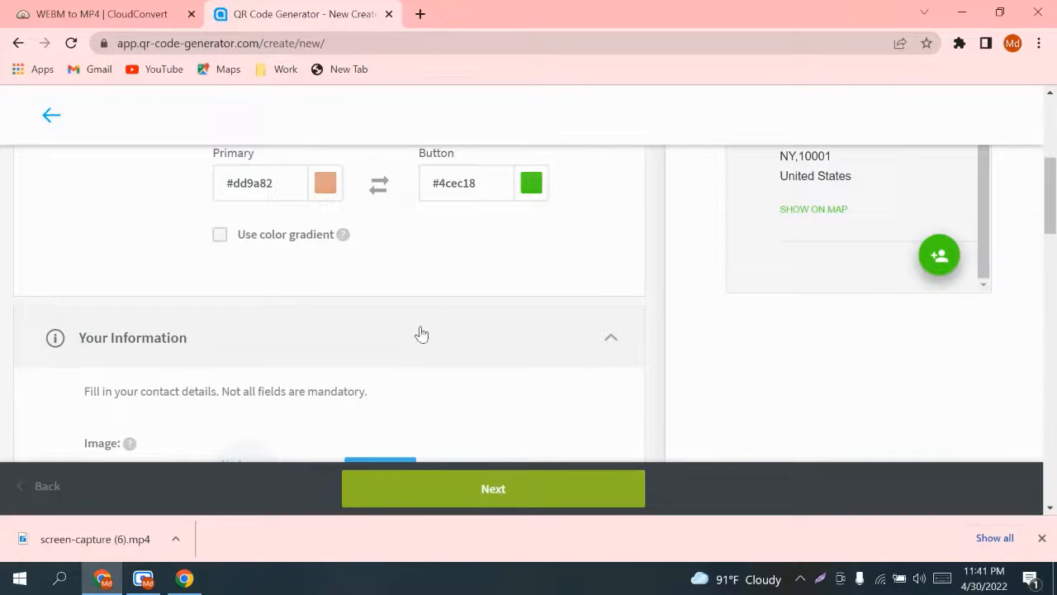
pyautogui.scroll(-3, 421, 334)
pyautogui.scroll(4, 663, 273)
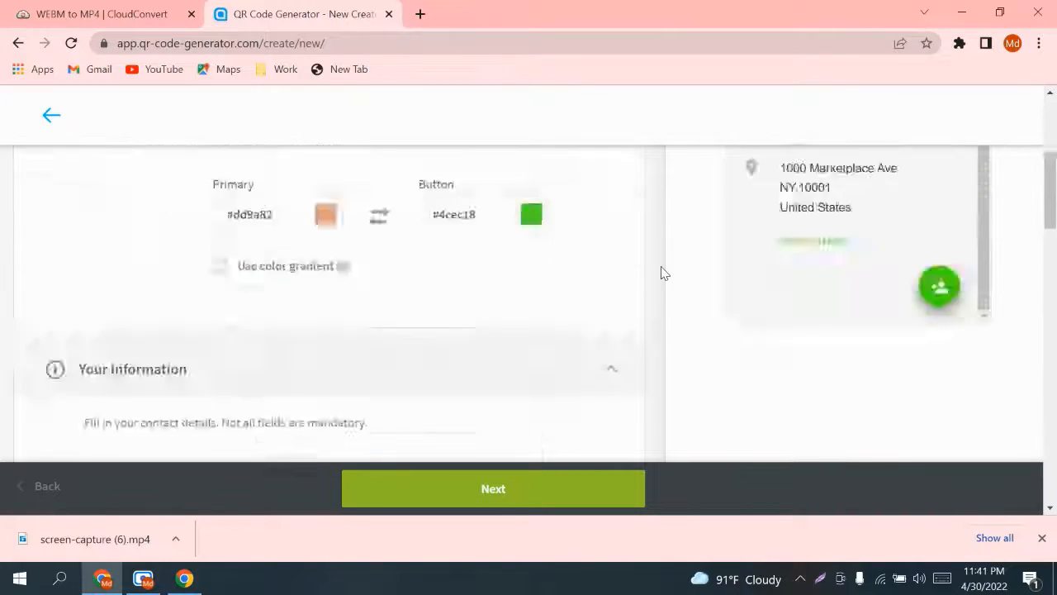
pyautogui.scroll(2, 663, 272)
pyautogui.scroll(3, 899, 248)
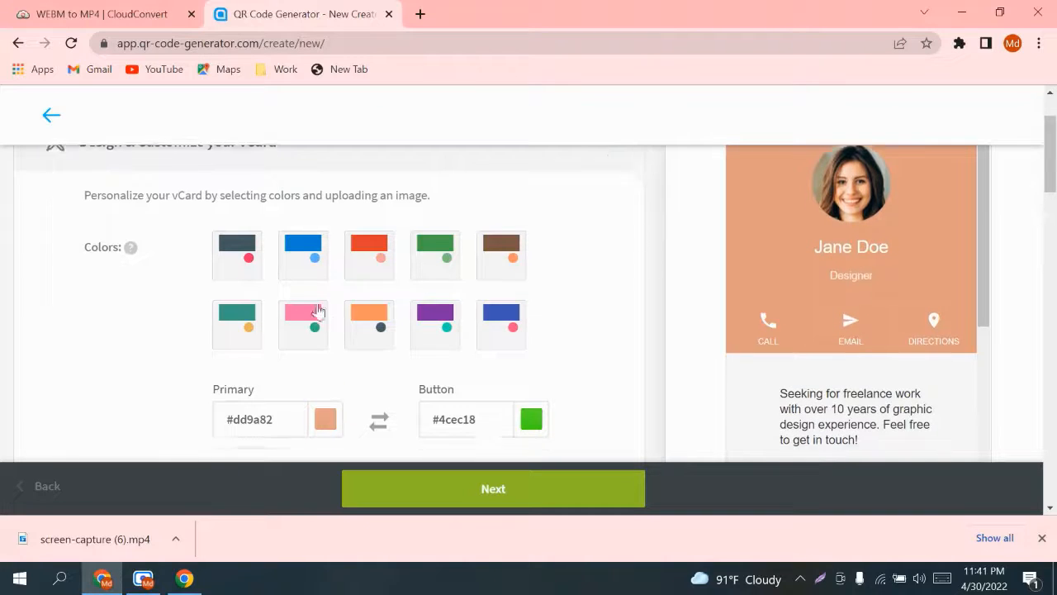
pyautogui.scroll(-5, 347, 323)
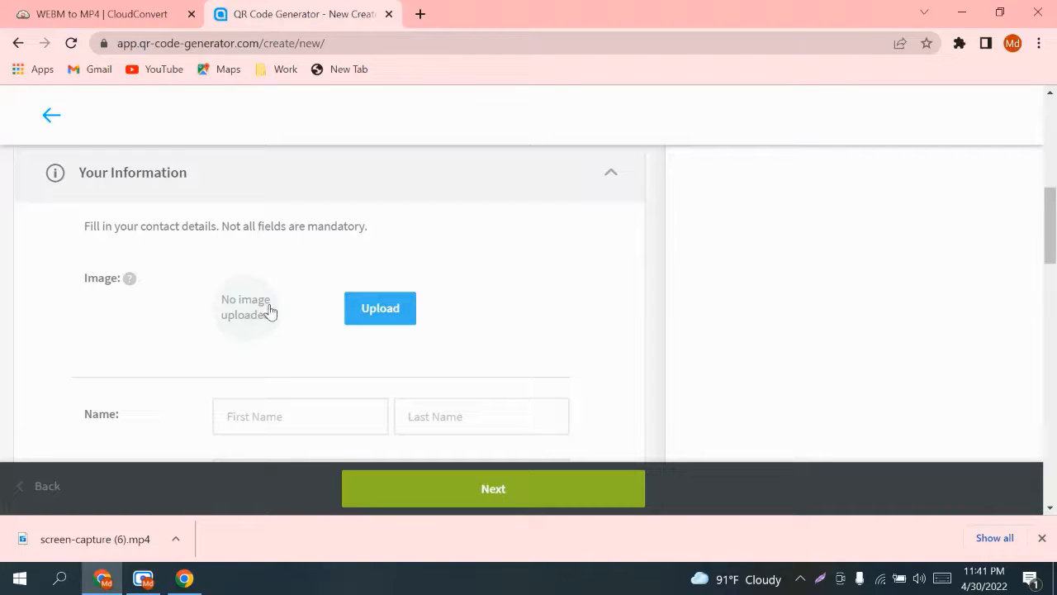
# Step: Upload the Desktop photo of the man in sunglasses and crop the circle around his face and shoulders
pyautogui.click(375, 310)
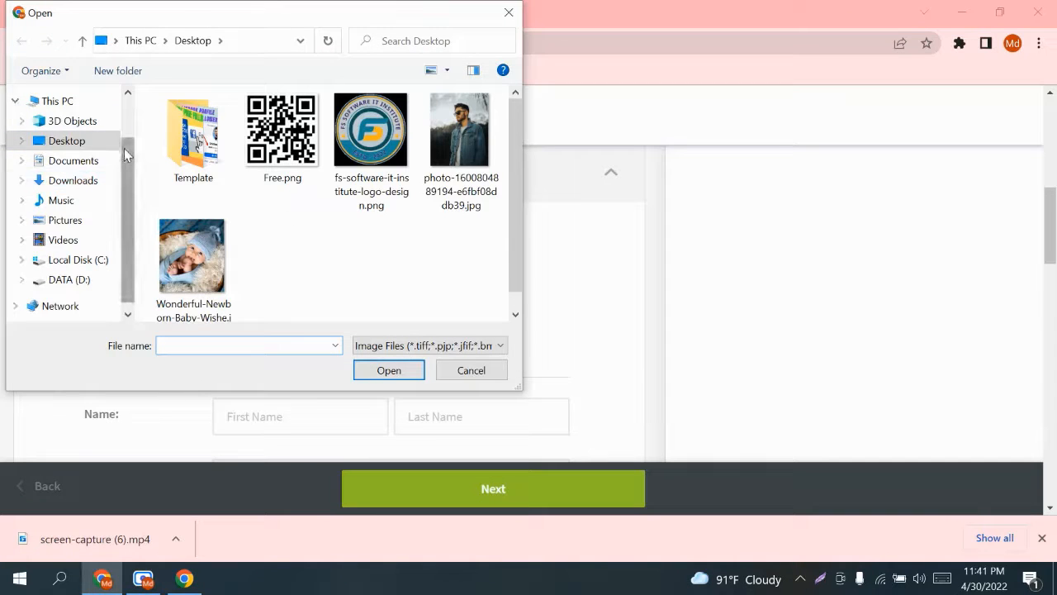
pyautogui.moveTo(124, 148); pyautogui.dragTo(130, 174)
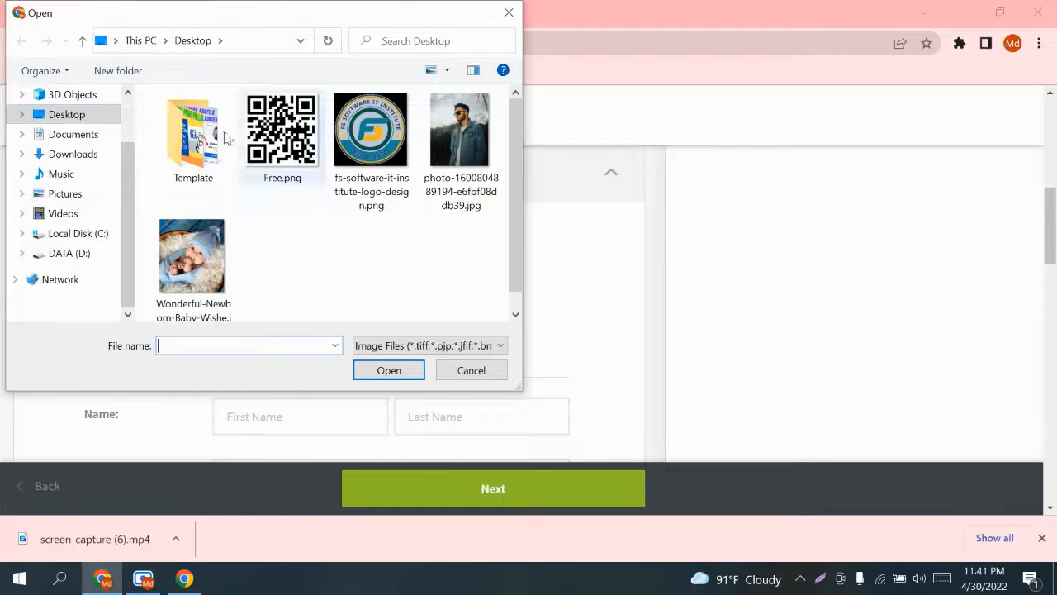
pyautogui.click(457, 128)
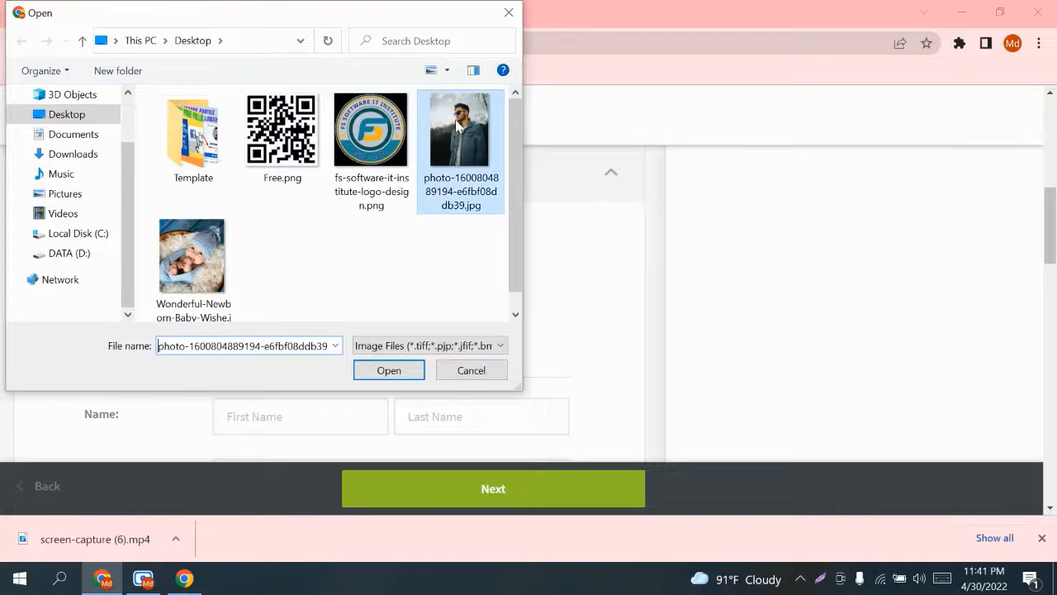
pyautogui.click(389, 370)
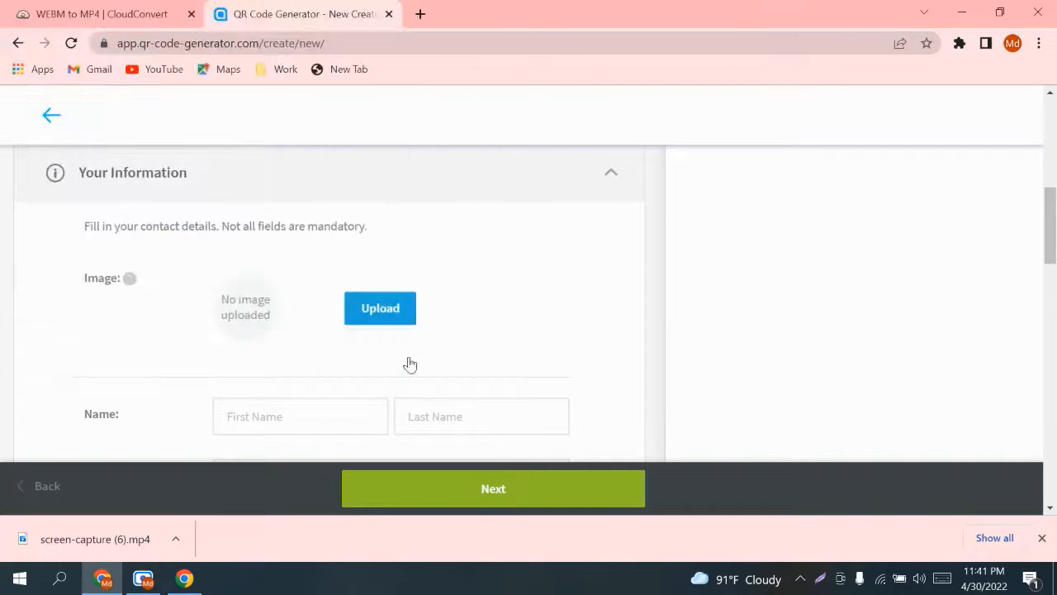
pyautogui.moveTo(542, 274); pyautogui.dragTo(551, 231)
pyautogui.moveTo(568, 190); pyautogui.dragTo(581, 177)
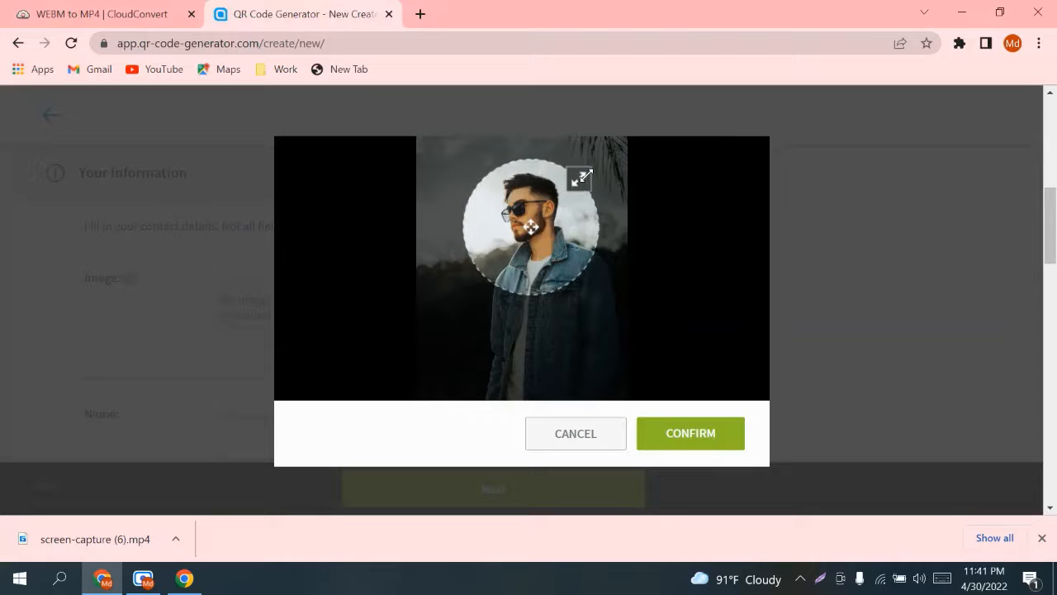
pyautogui.moveTo(537, 231); pyautogui.dragTo(545, 254)
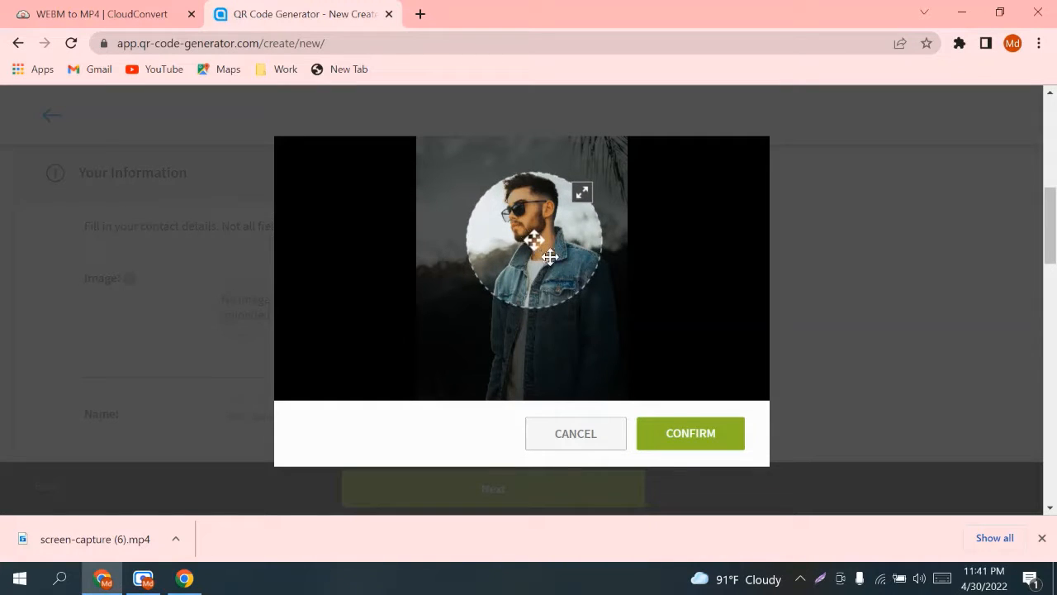
pyautogui.click(680, 437)
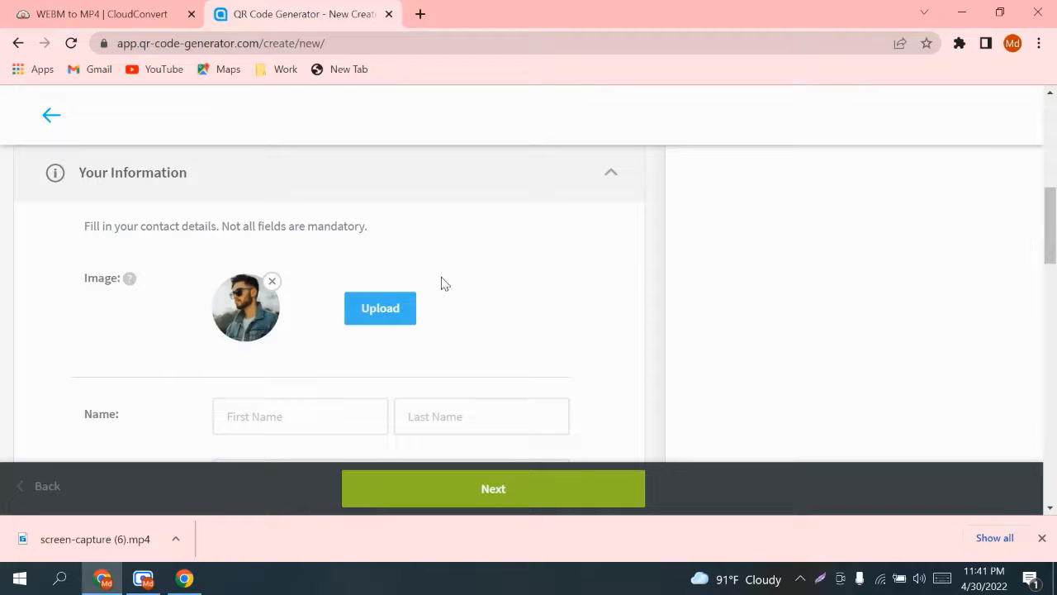
# Step: Edit the first and last name fields so the contact reads TOM & JERRY
pyautogui.moveTo(1055, 205); pyautogui.dragTo(1054, 139)
pyautogui.scroll(2, 885, 255)
pyautogui.scroll(-1, 868, 223)
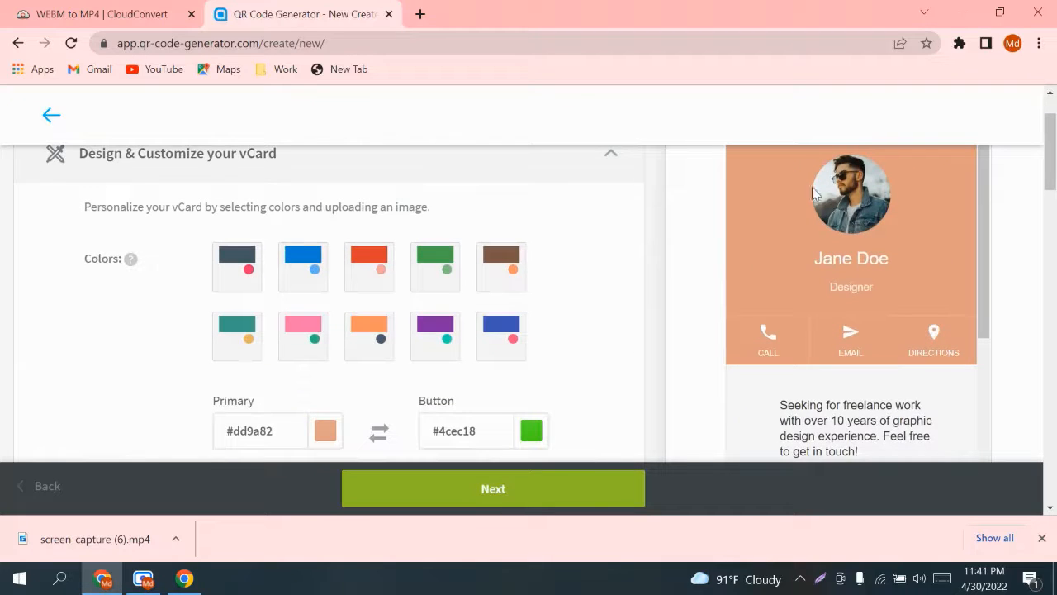
pyautogui.scroll(-3, 821, 237)
pyautogui.scroll(-3, 554, 323)
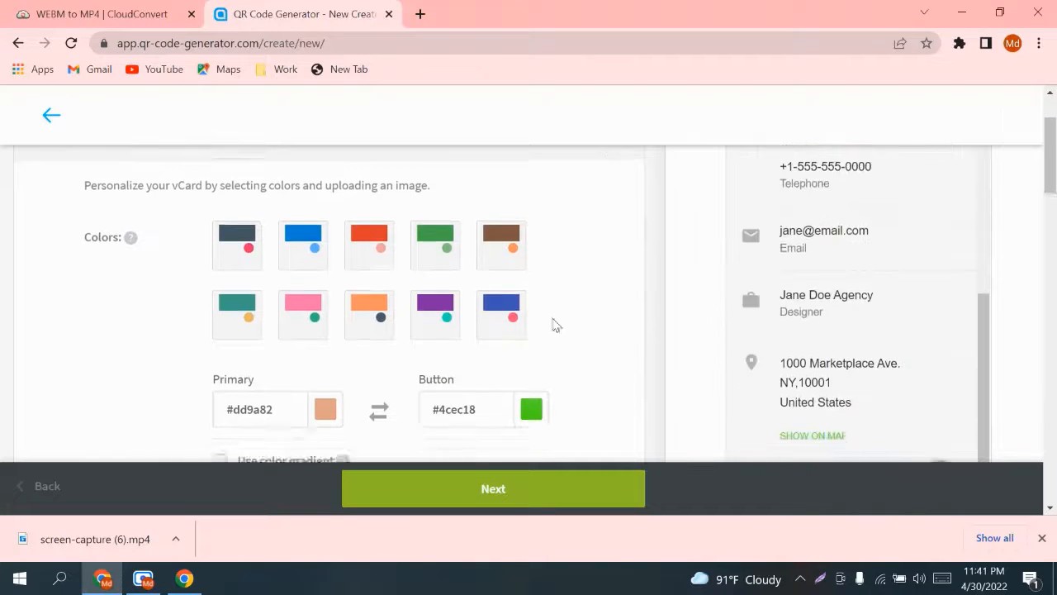
pyautogui.scroll(-3, 371, 342)
pyautogui.scroll(6, 961, 274)
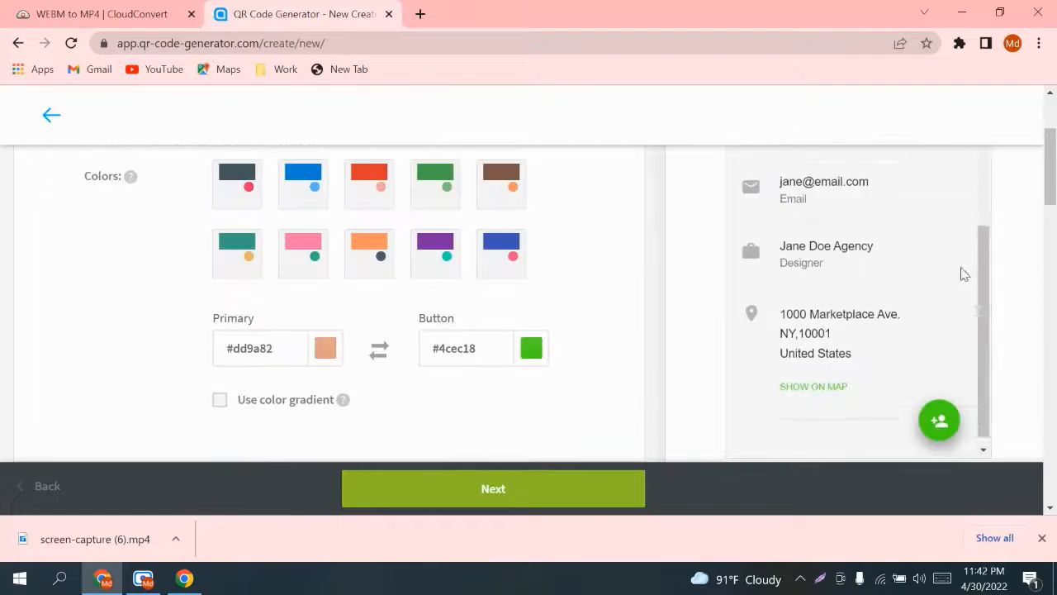
pyautogui.scroll(2, 911, 283)
pyautogui.scroll(-7, 517, 378)
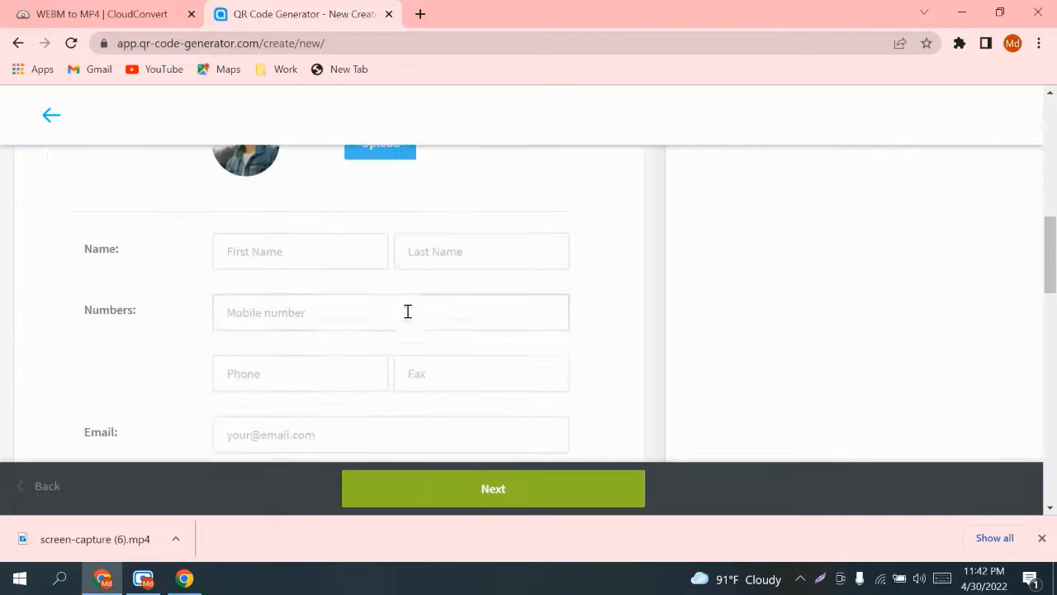
pyautogui.click(287, 258)
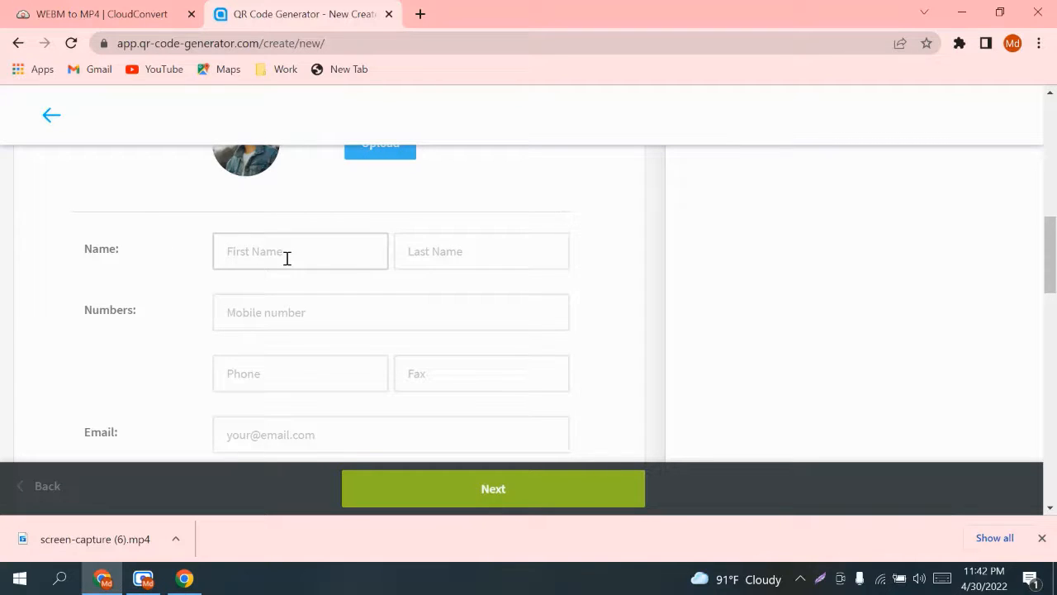
pyautogui.write('TOM')
pyautogui.click(454, 255)
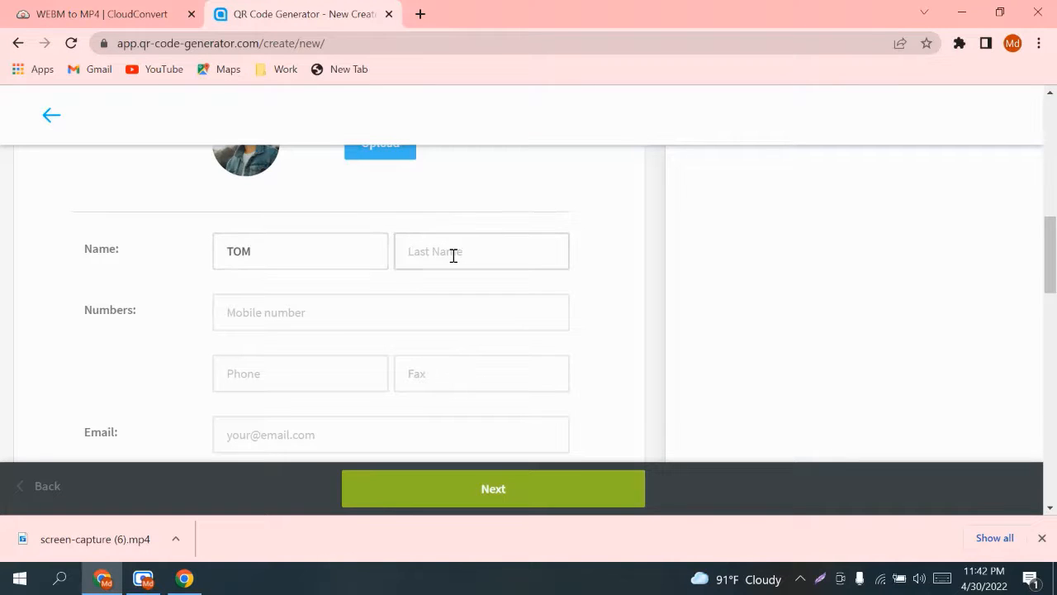
pyautogui.write('JERRY')
pyautogui.click(306, 252)
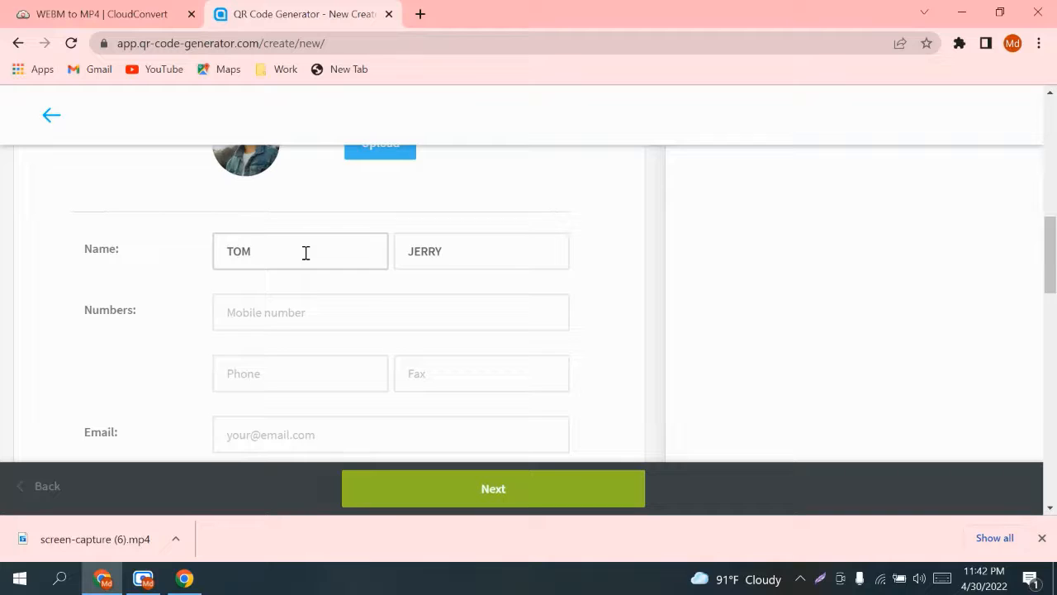
# Step: Enter the contact's mobile number
pyautogui.click(292, 309)
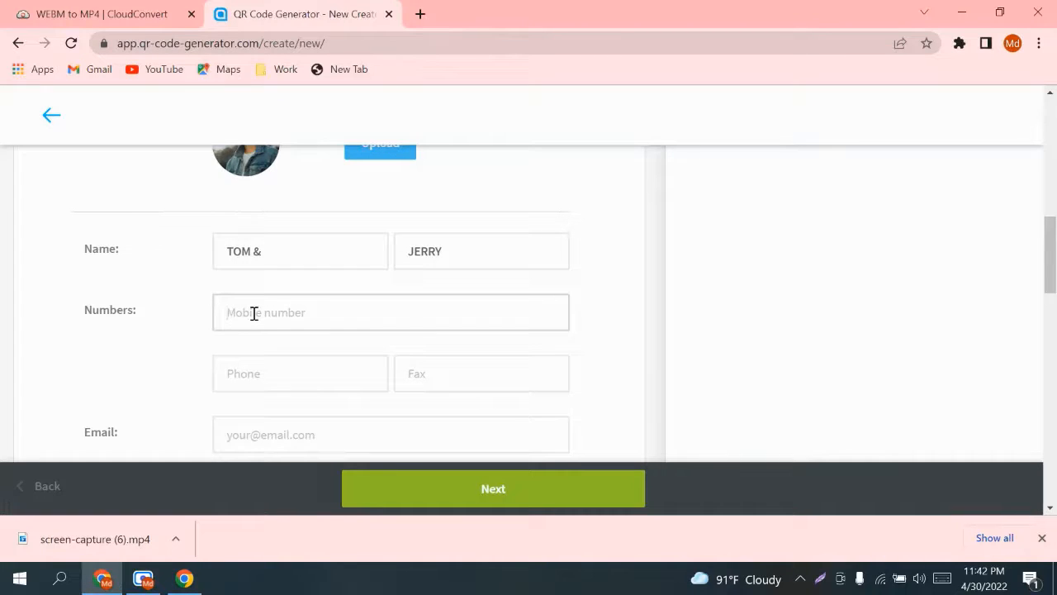
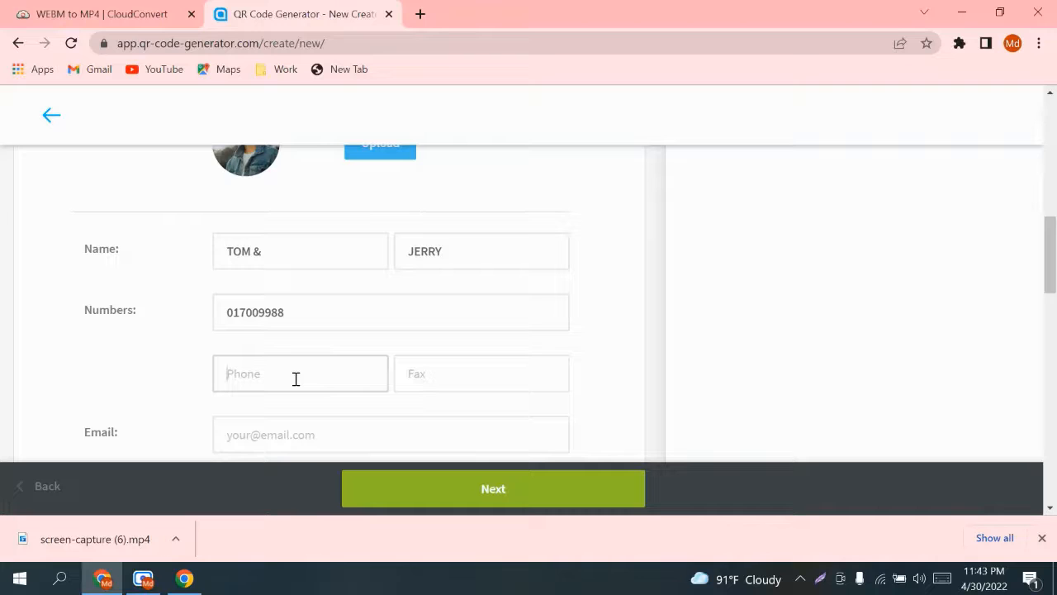
pyautogui.click(418, 372)
# Step: Pass through the Company, Job and Address fields, leaving them empty
pyautogui.scroll(-2, 422, 378)
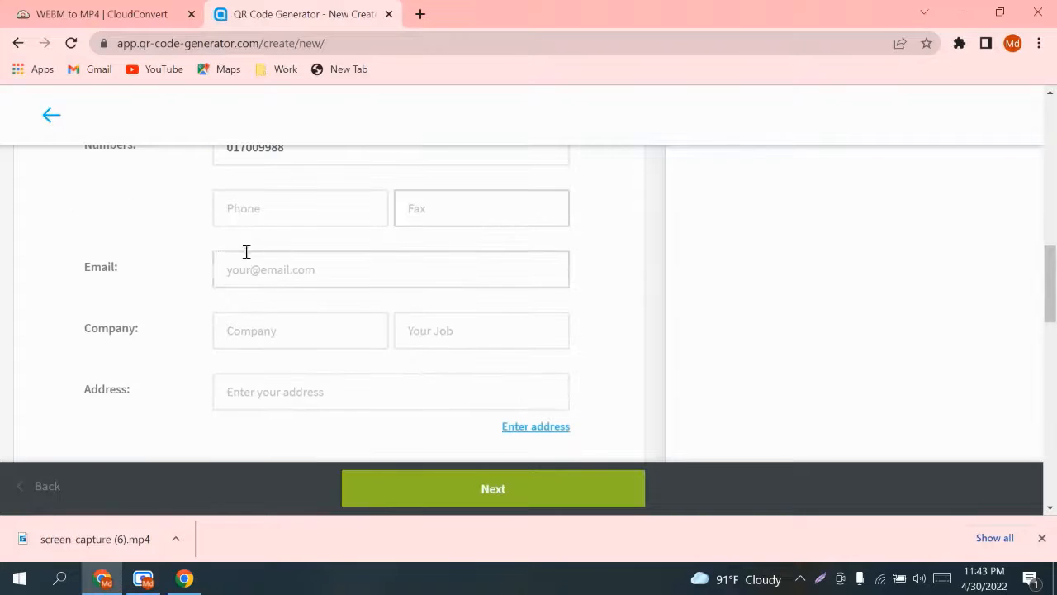
pyautogui.scroll(3, 303, 267)
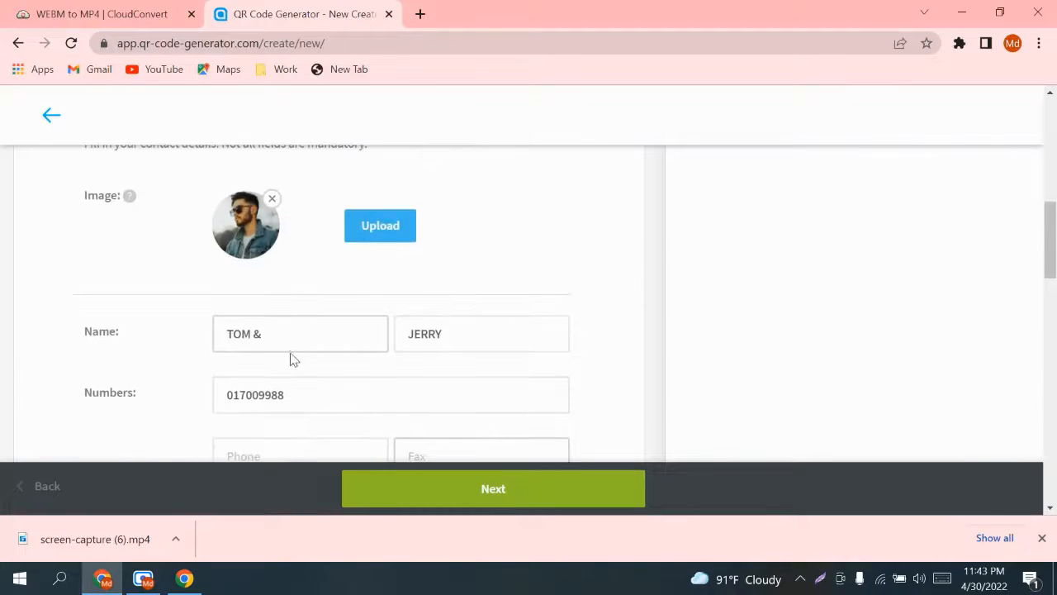
pyautogui.scroll(-2, 290, 360)
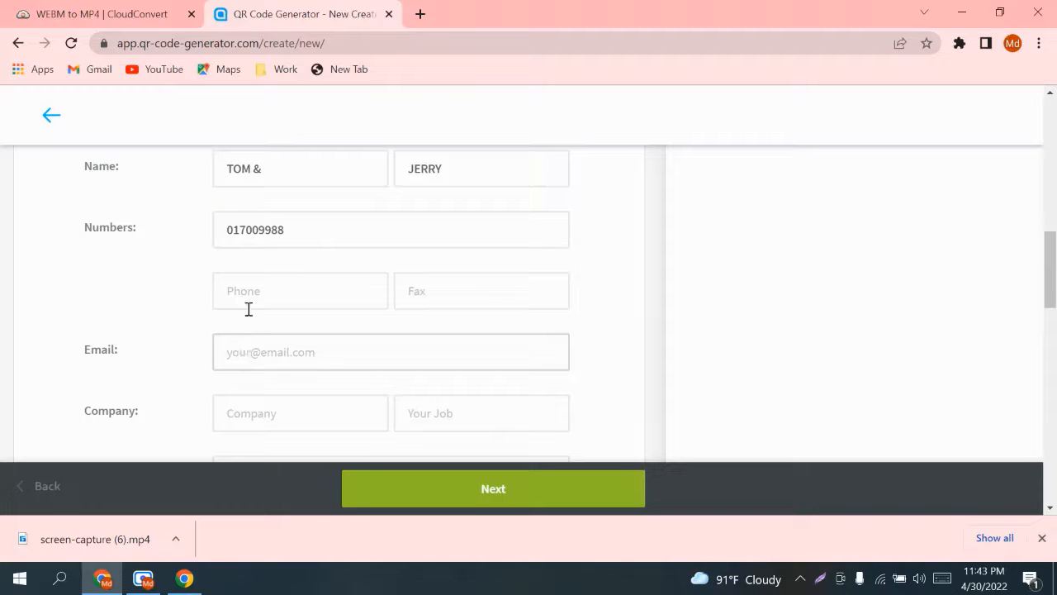
pyautogui.scroll(-2, 288, 362)
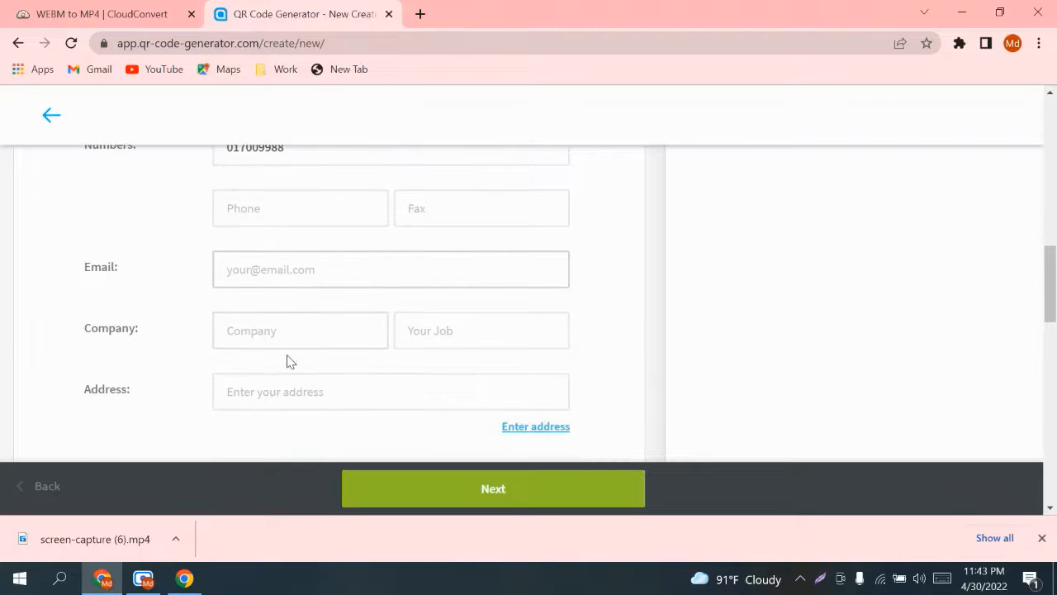
pyautogui.click(268, 252)
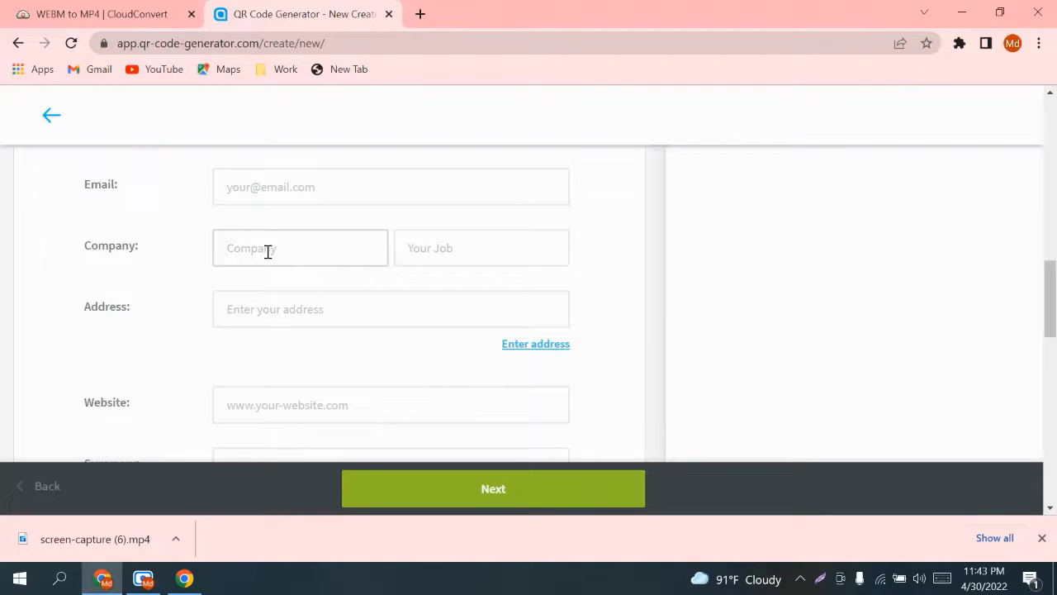
pyautogui.click(445, 248)
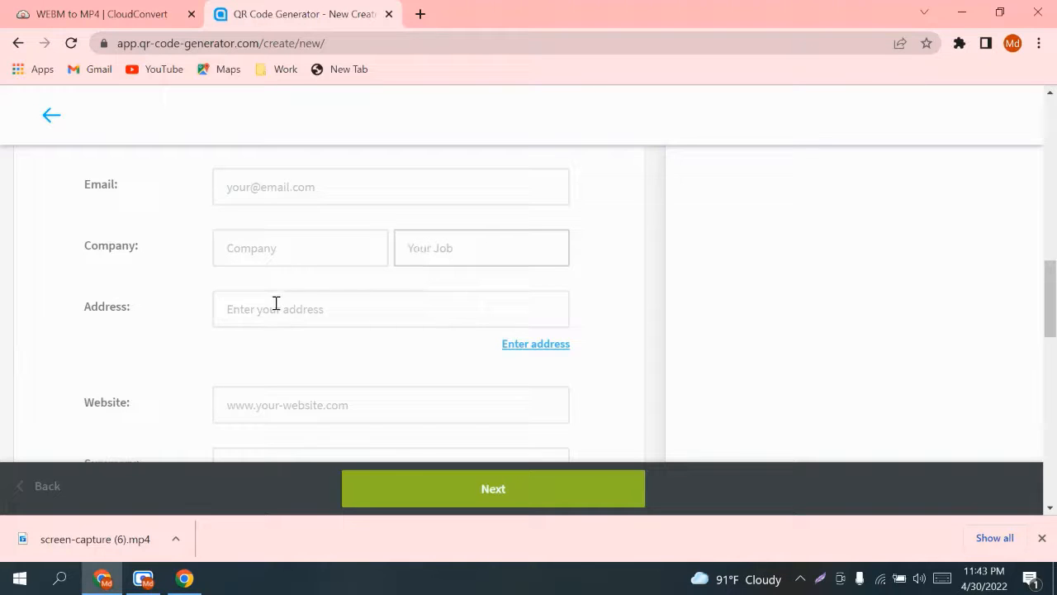
pyautogui.click(309, 311)
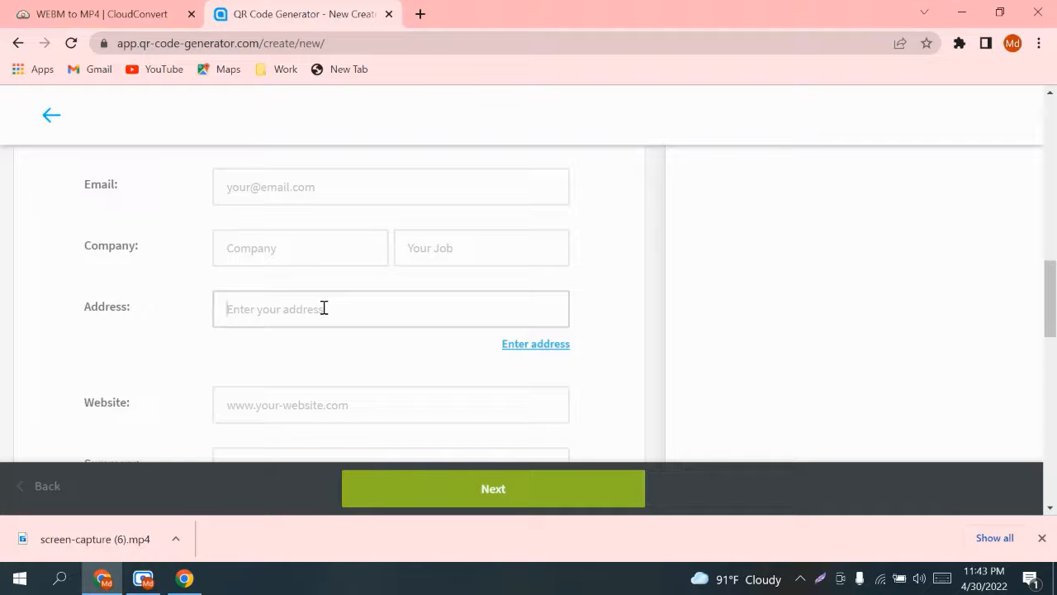
pyautogui.scroll(-2, 314, 305)
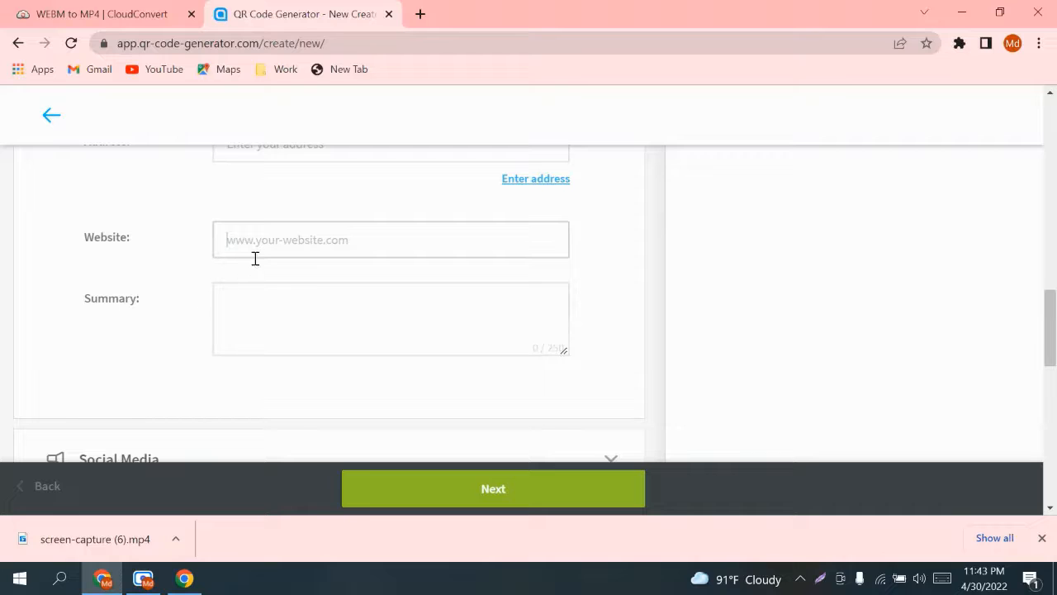
# Step: Write 'Welcome' in the vCard's Summary box
pyautogui.click(267, 300)
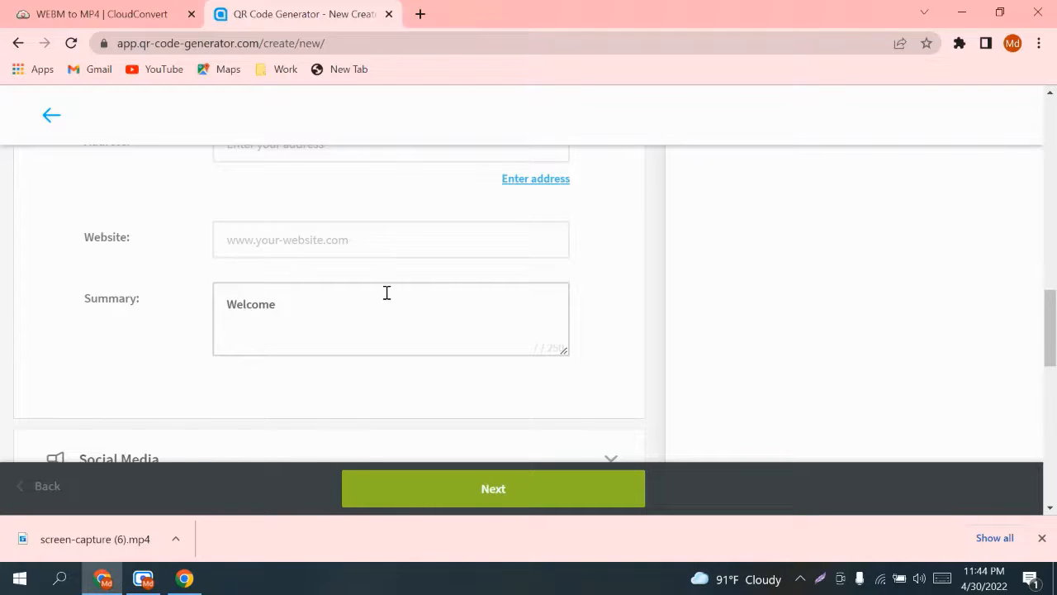
pyautogui.scroll(-2, 387, 293)
pyautogui.scroll(1, 389, 300)
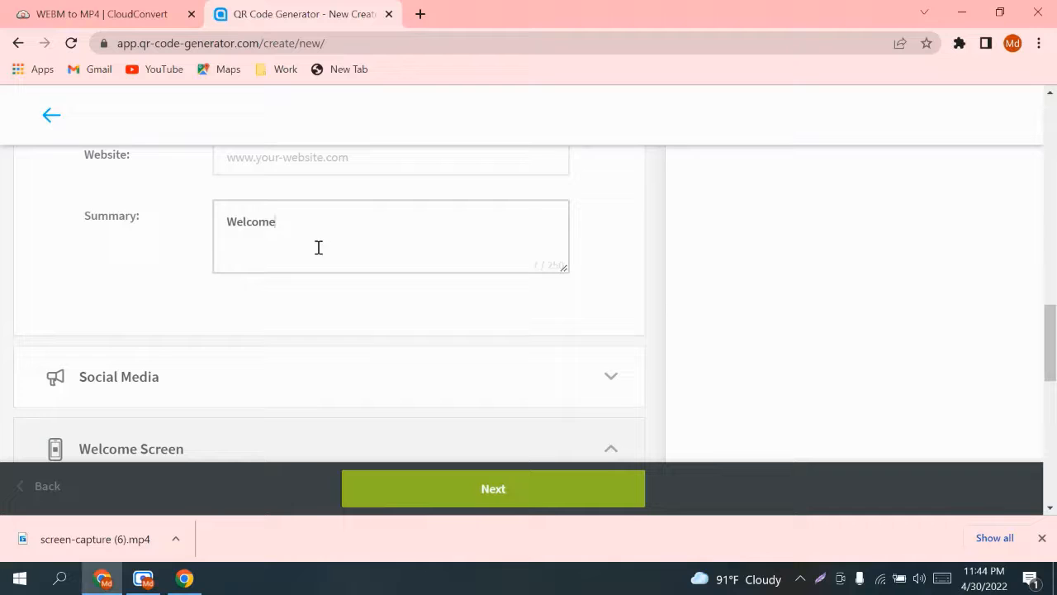
pyautogui.scroll(-10, 284, 248)
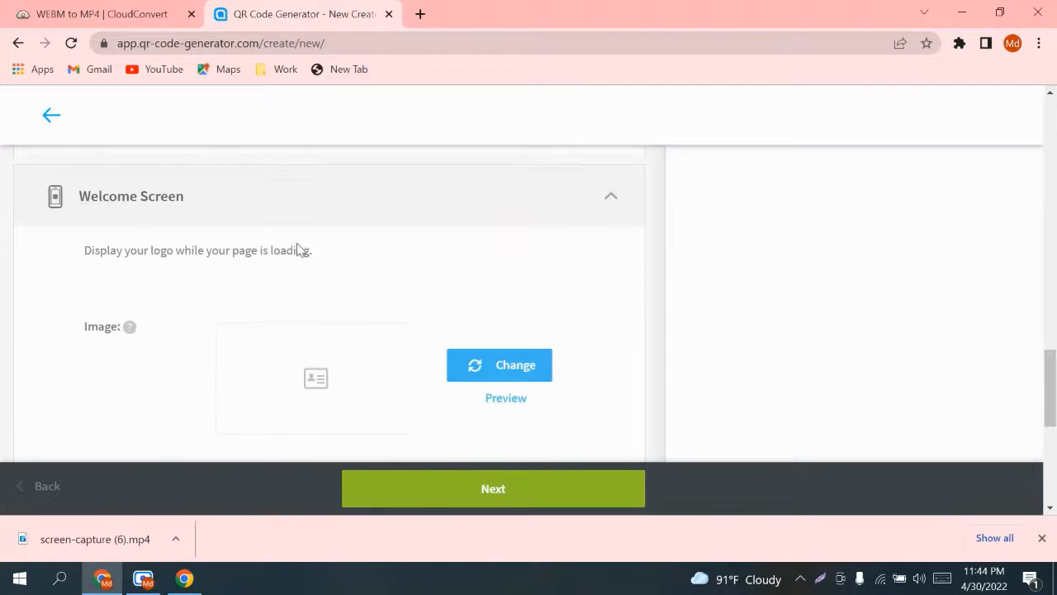
pyautogui.scroll(15, 312, 255)
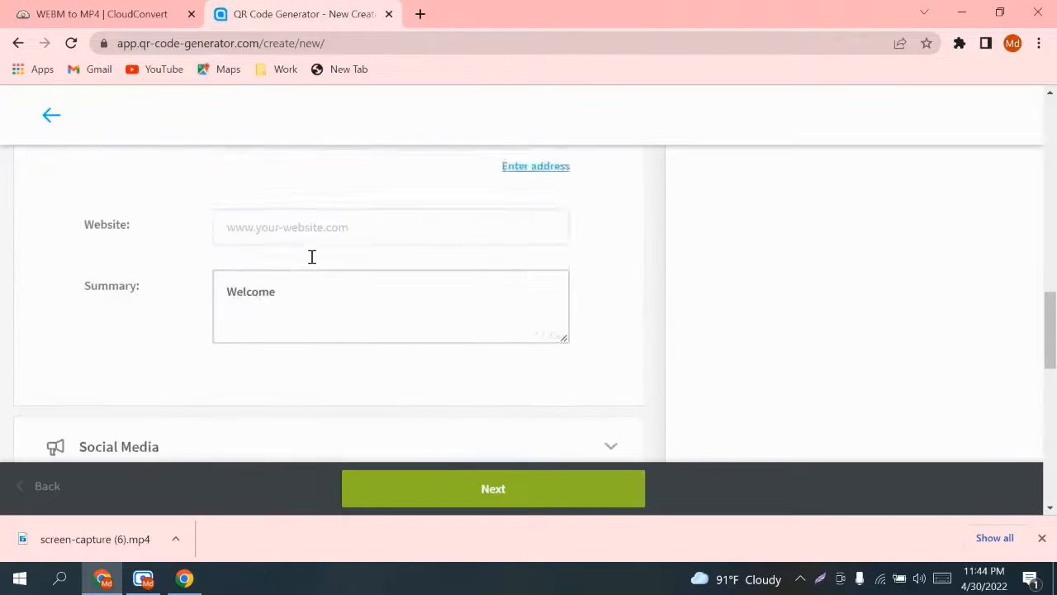
pyautogui.scroll(-4, 433, 410)
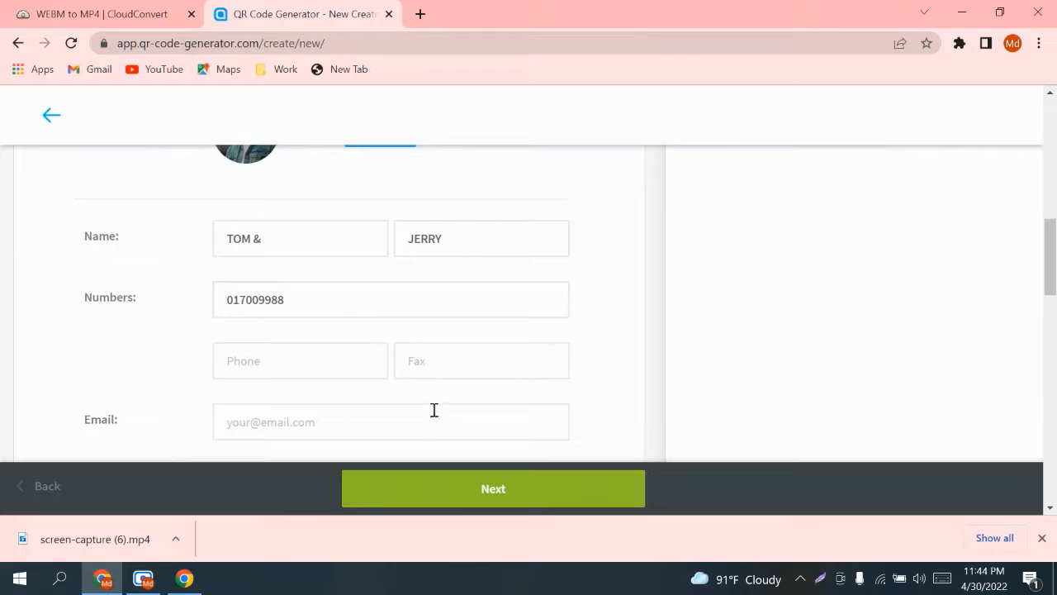
# Step: Move to the QR design step and choose the third, round-dot pattern after trying the fourth
pyautogui.click(498, 487)
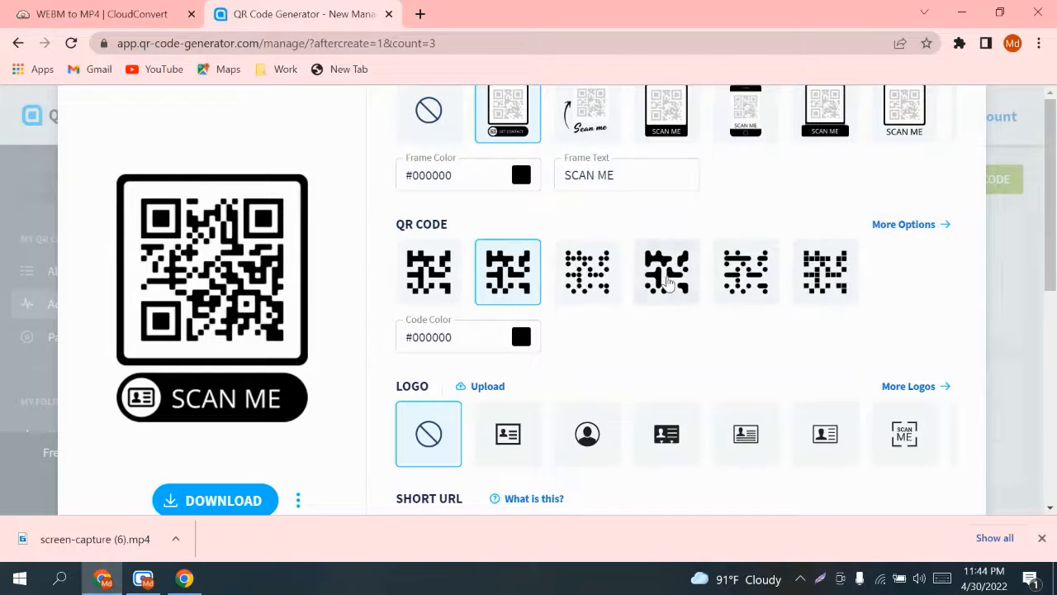
pyautogui.click(668, 279)
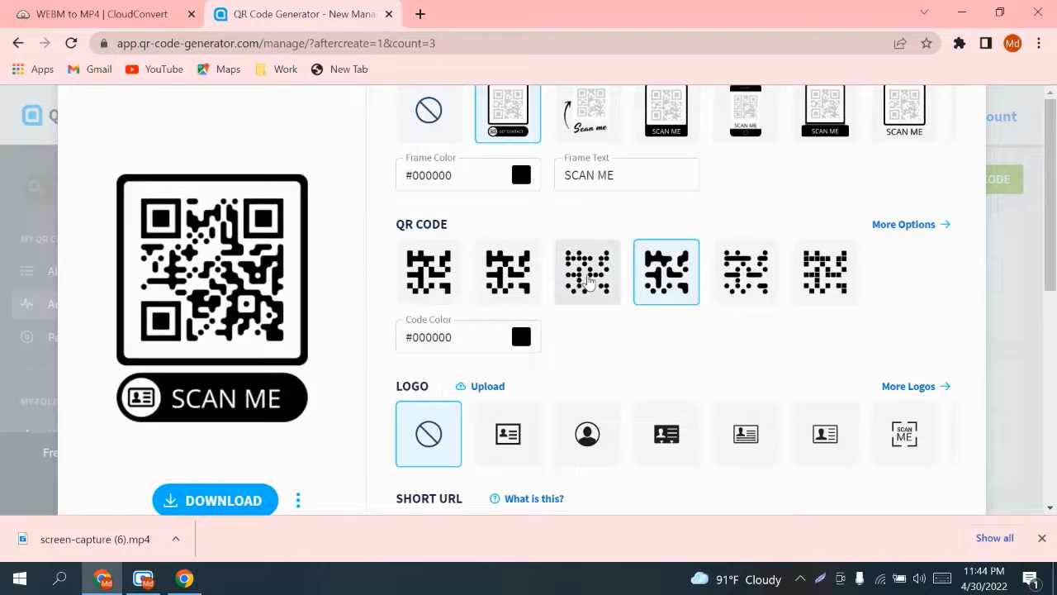
pyautogui.click(589, 281)
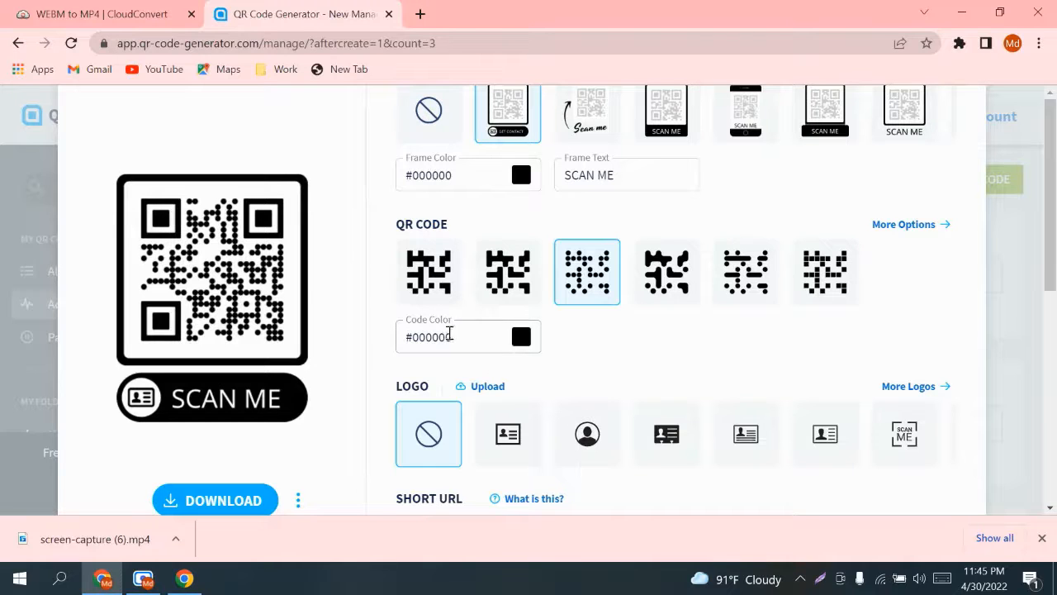
# Step: Colour the dots red #E21D1D, add the SCAN ME centre logo, and download TOM_JERRY.png
pyautogui.click(521, 338)
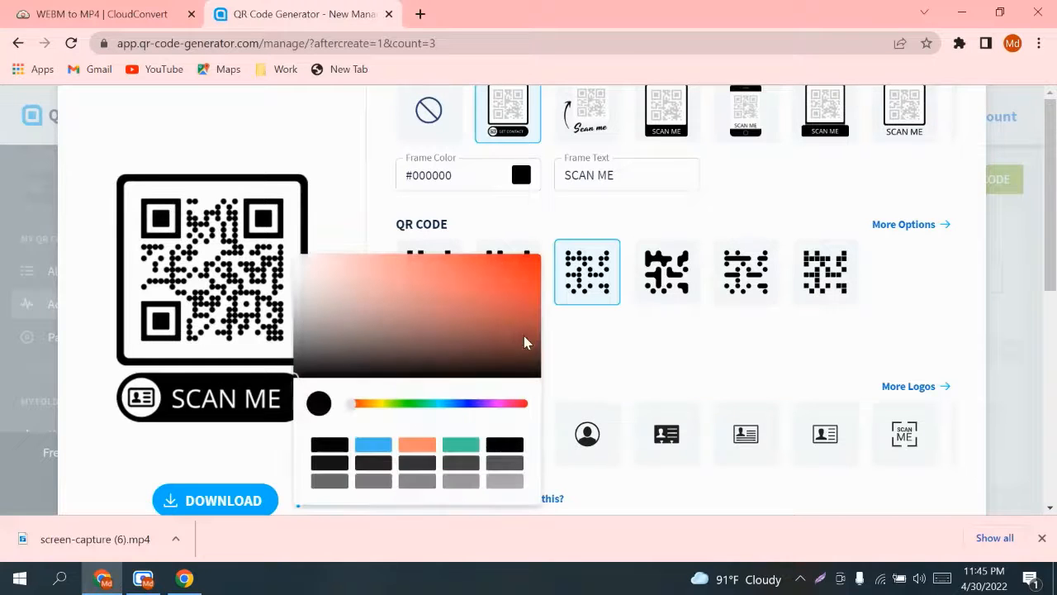
pyautogui.moveTo(498, 315); pyautogui.dragTo(509, 269)
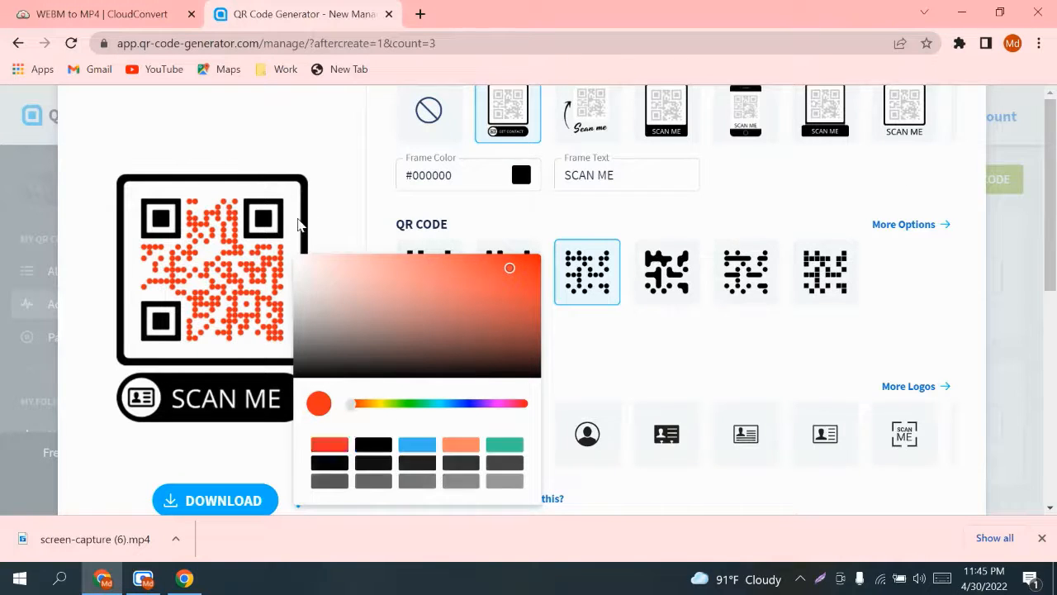
pyautogui.click(302, 225)
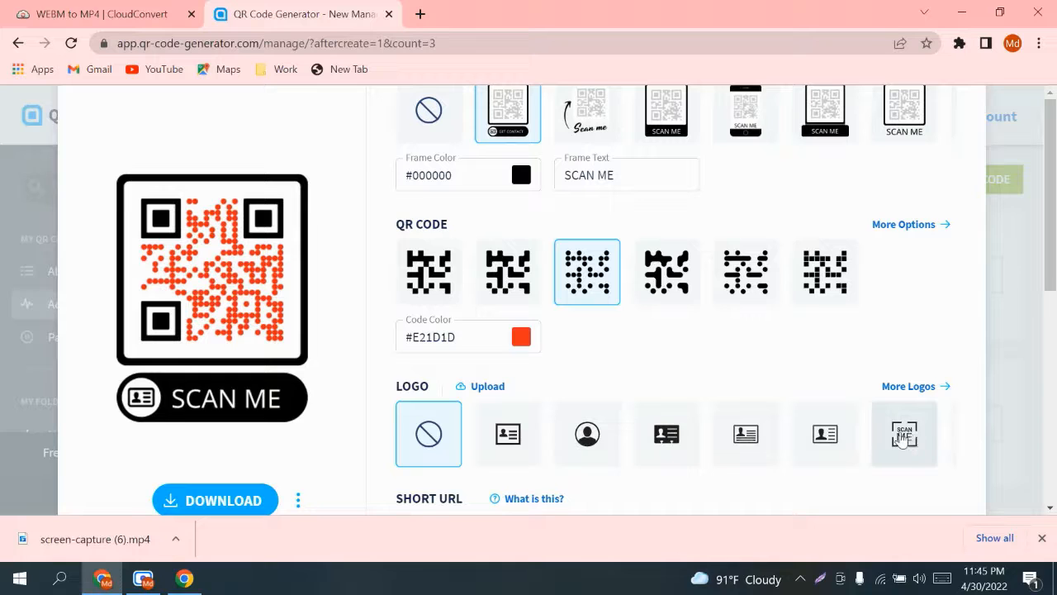
pyautogui.click(904, 436)
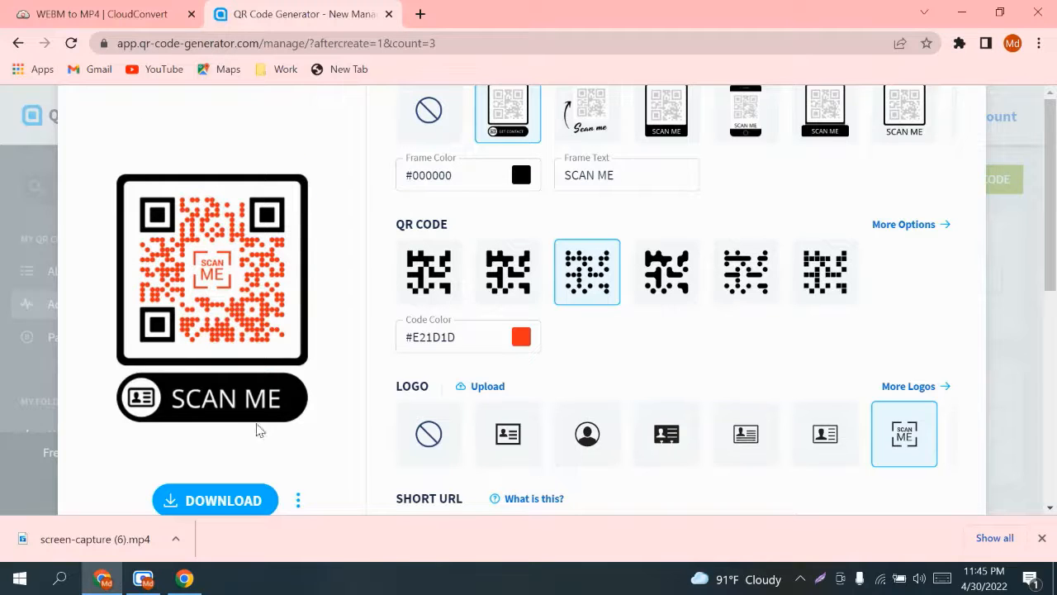
pyautogui.click(223, 500)
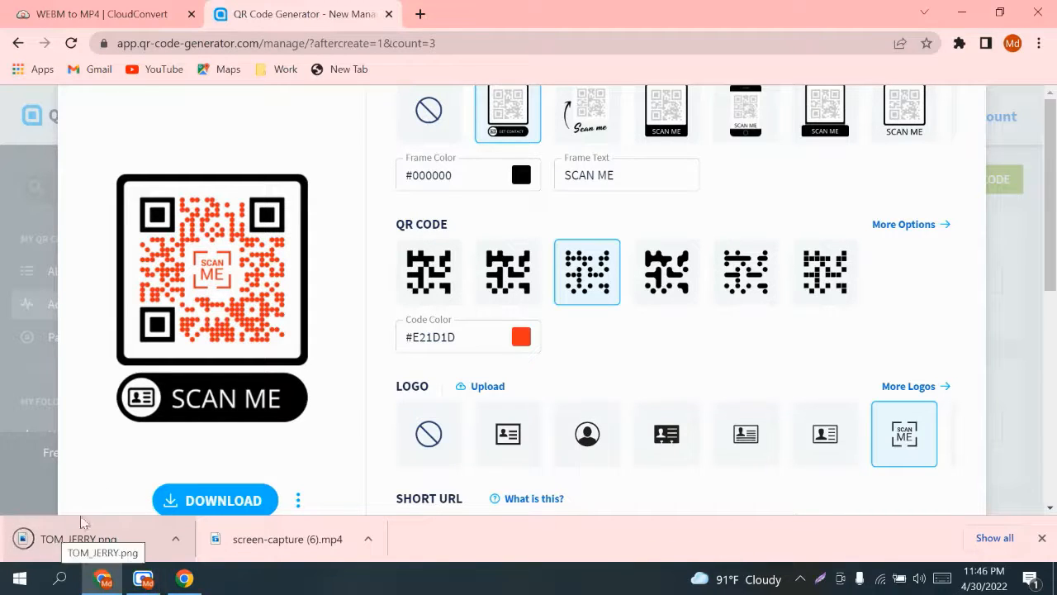
# Step: Drag TOM_JERRY.png from Chrome's download bar onto the Windows desktop
pyautogui.click(1001, 13)
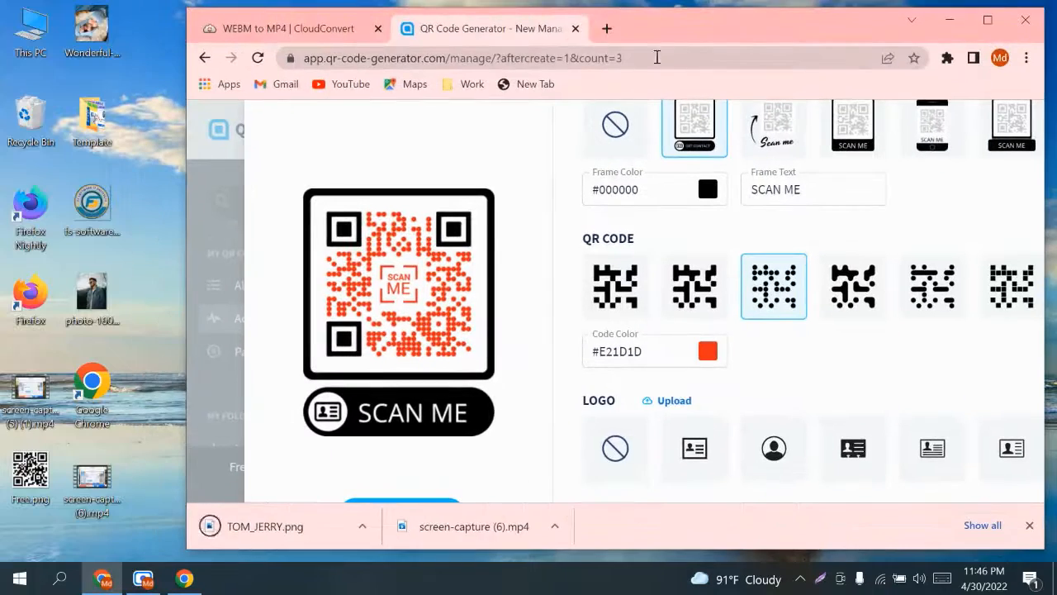
pyautogui.doubleClick(677, 25)
pyautogui.doubleClick(617, 32)
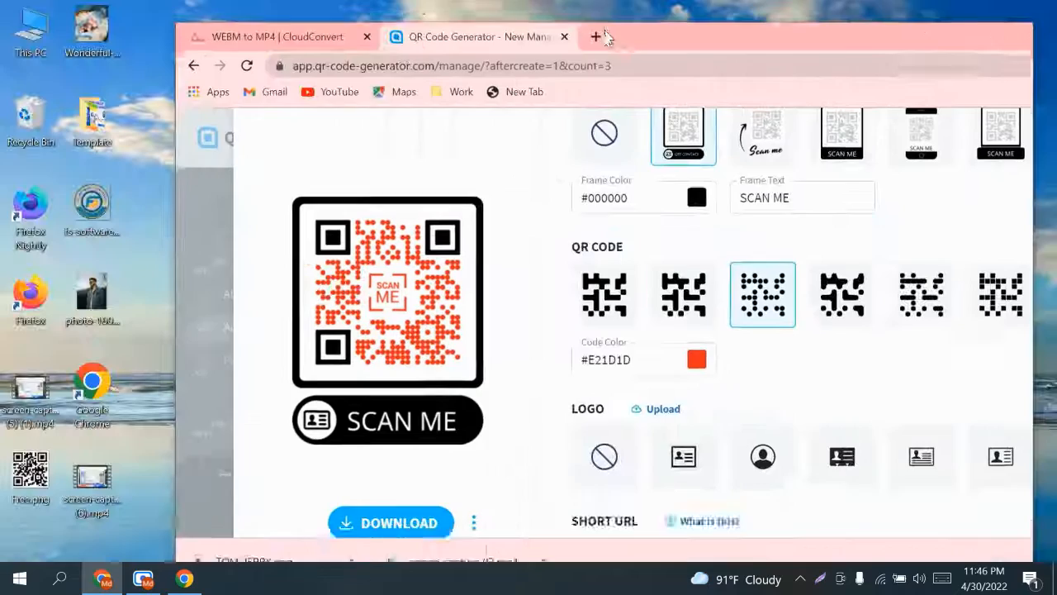
pyautogui.moveTo(618, 31); pyautogui.dragTo(754, 31)
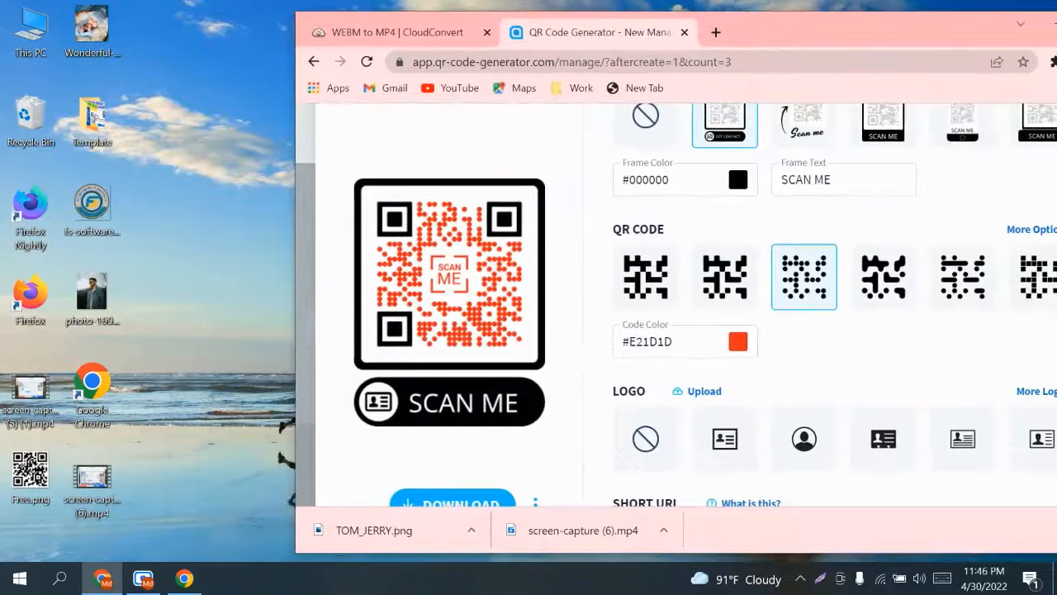
pyautogui.moveTo(402, 531); pyautogui.dragTo(208, 51)
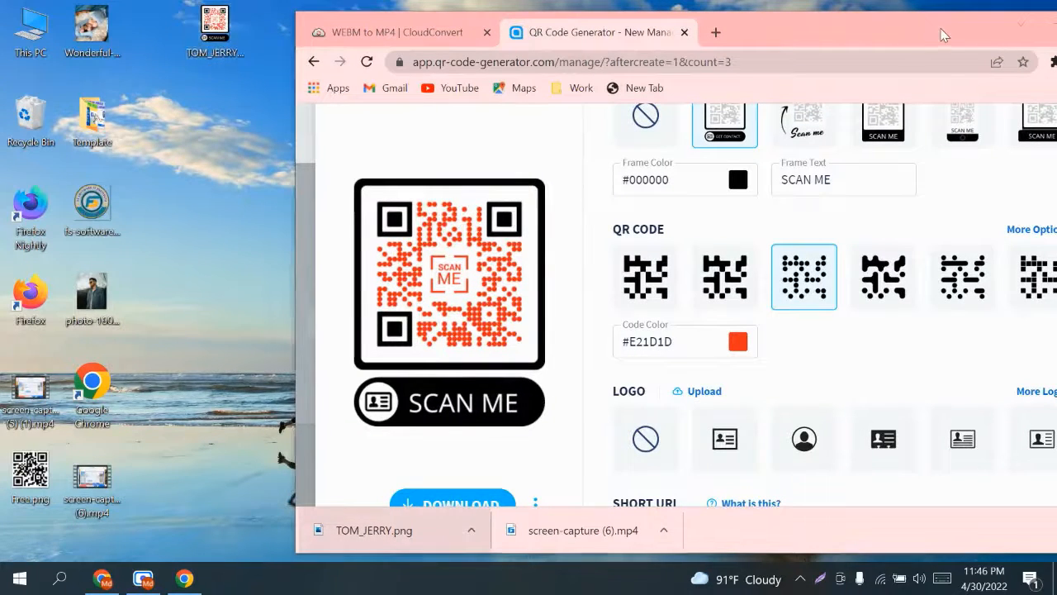
# Step: Minimize Chrome, refresh the desktop, and open TOM_JERRY.png to view the QR code
pyautogui.moveTo(921, 29); pyautogui.dragTo(713, 29)
pyautogui.click(849, 24)
pyautogui.rightClick(521, 32)
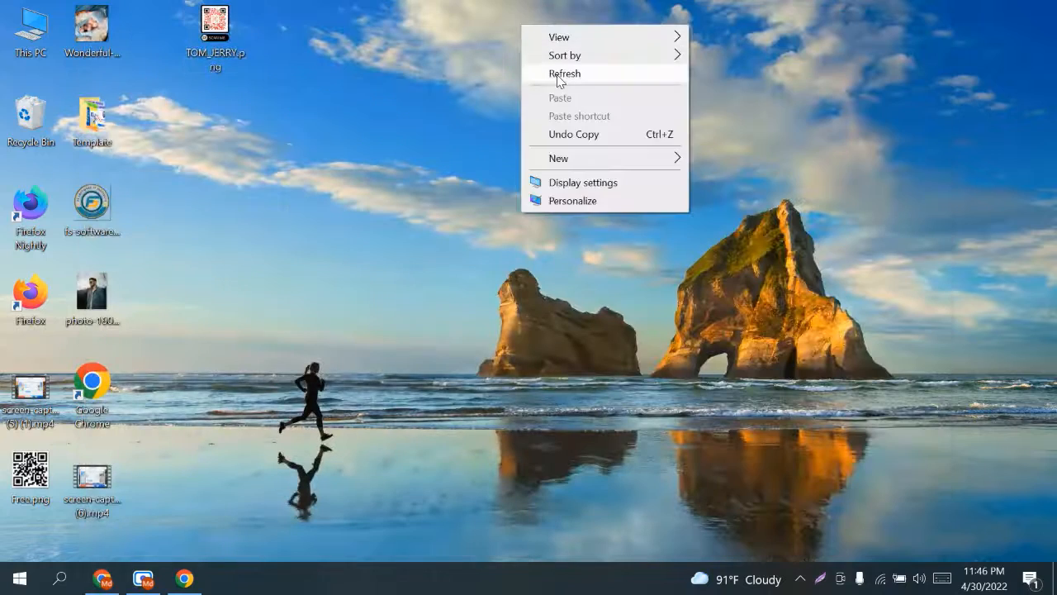
pyautogui.click(564, 73)
pyautogui.doubleClick(214, 27)
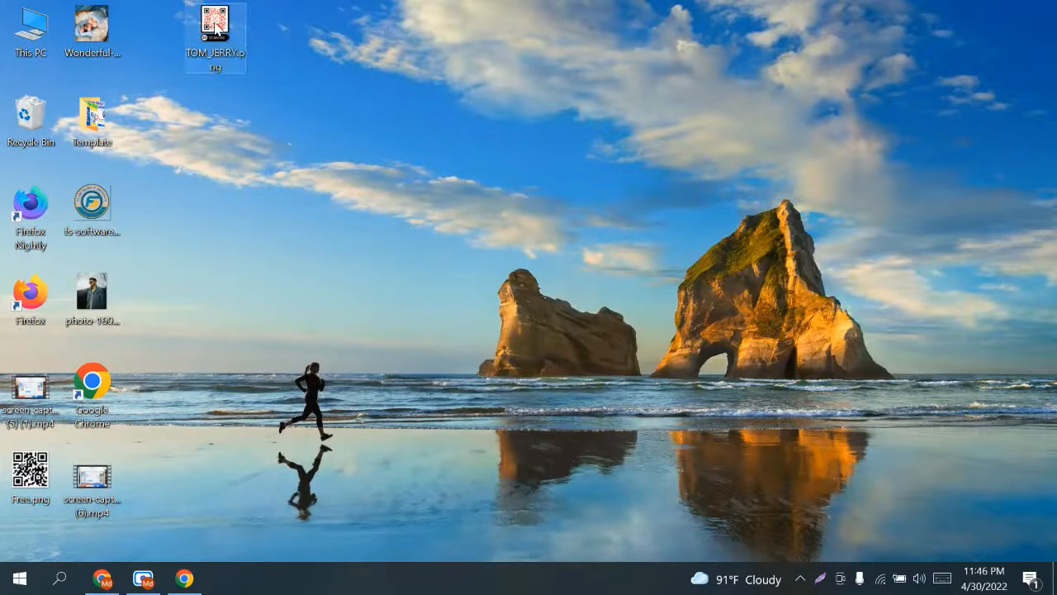